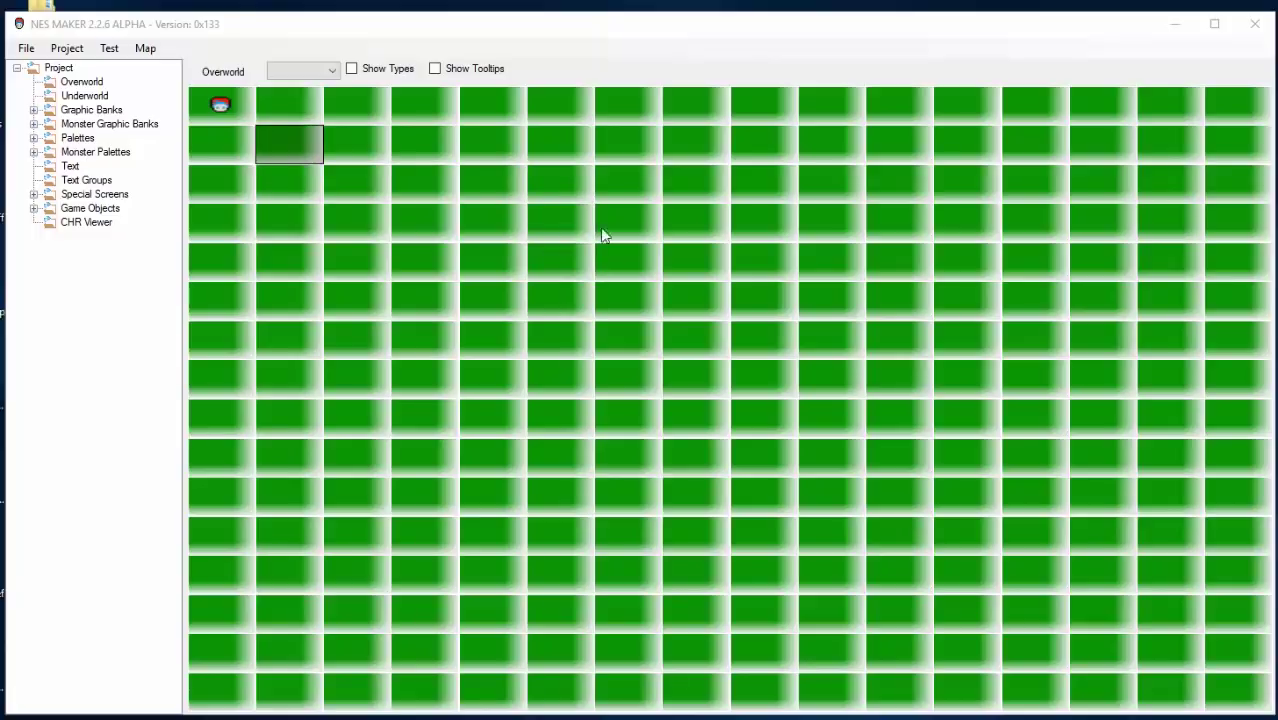
- Make the overworld screen at map position 8, 5 the starting screen and open it for editing
right_click(345, 184)
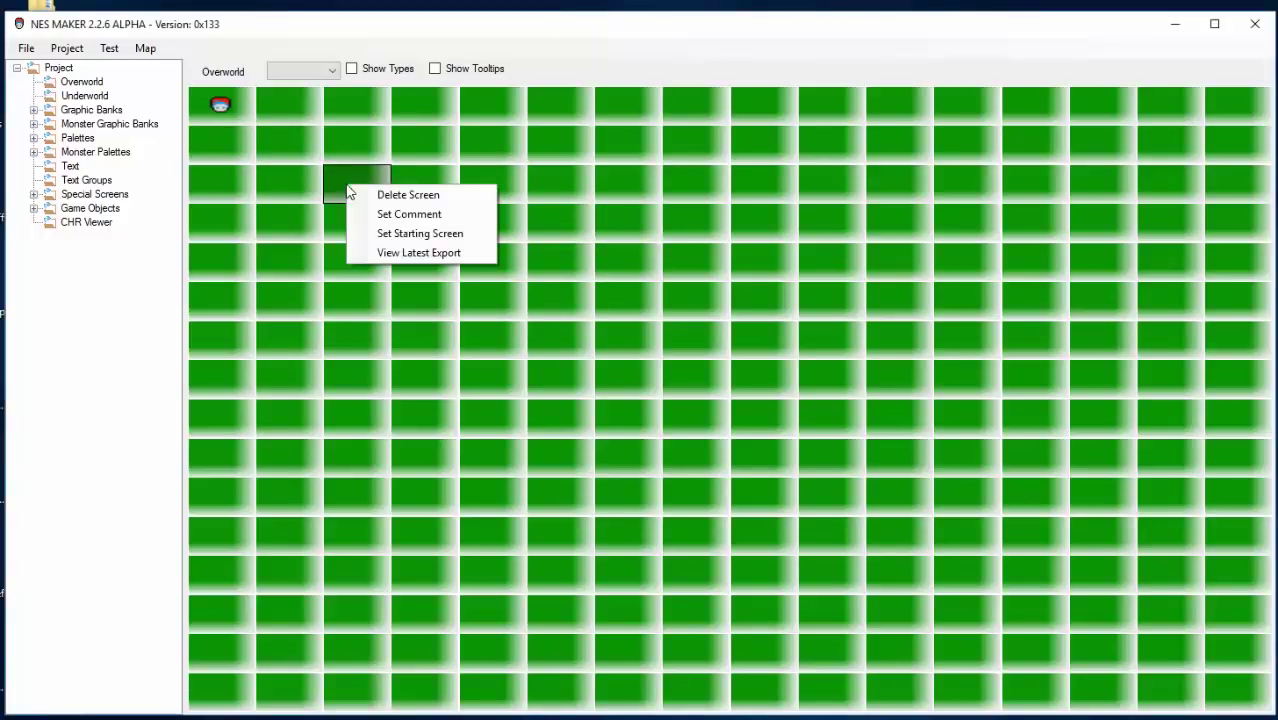
right_click(797, 295)
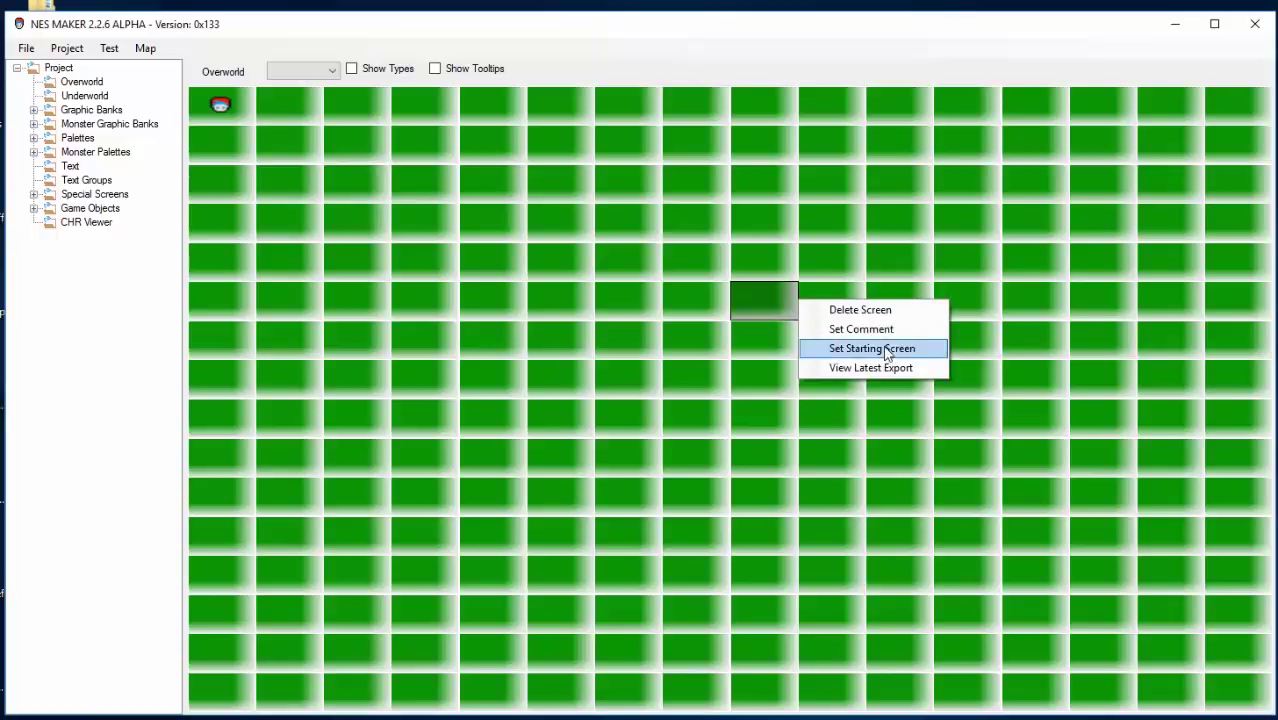
left_click(865, 345)
double_click(805, 300)
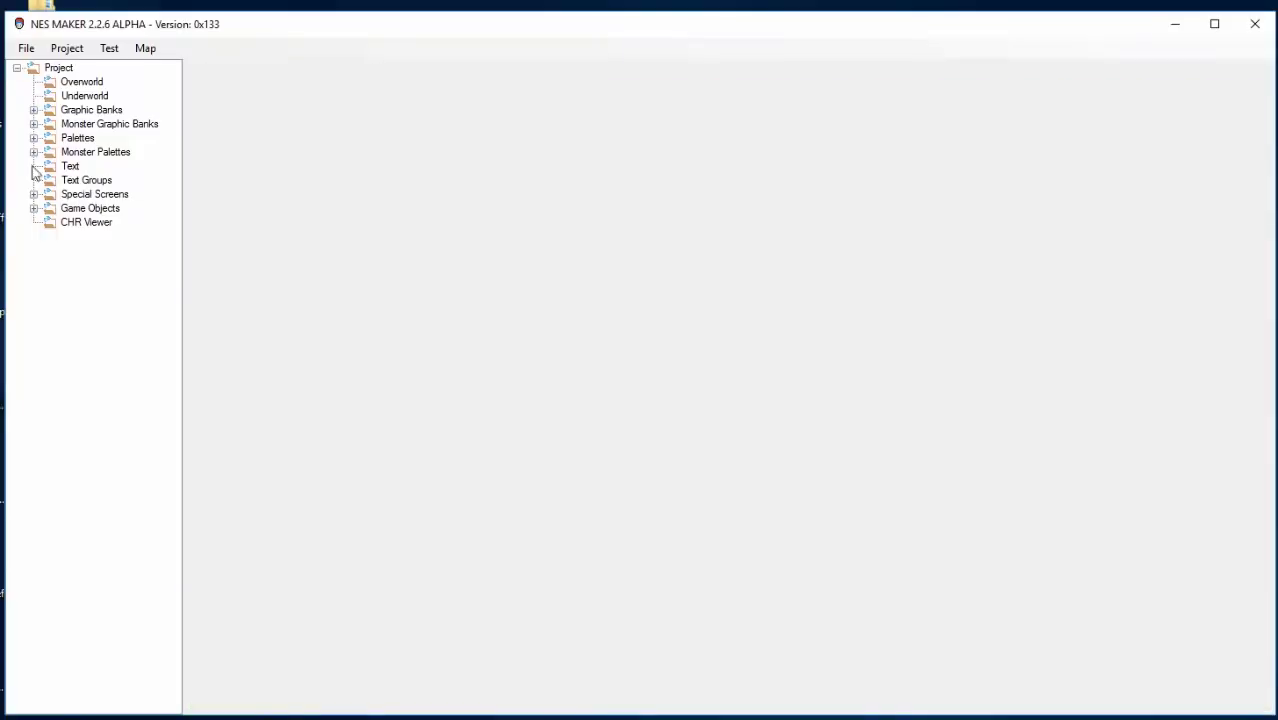
- Set the screen starting location to 8, 8 in the project's initial data
left_click(47, 50)
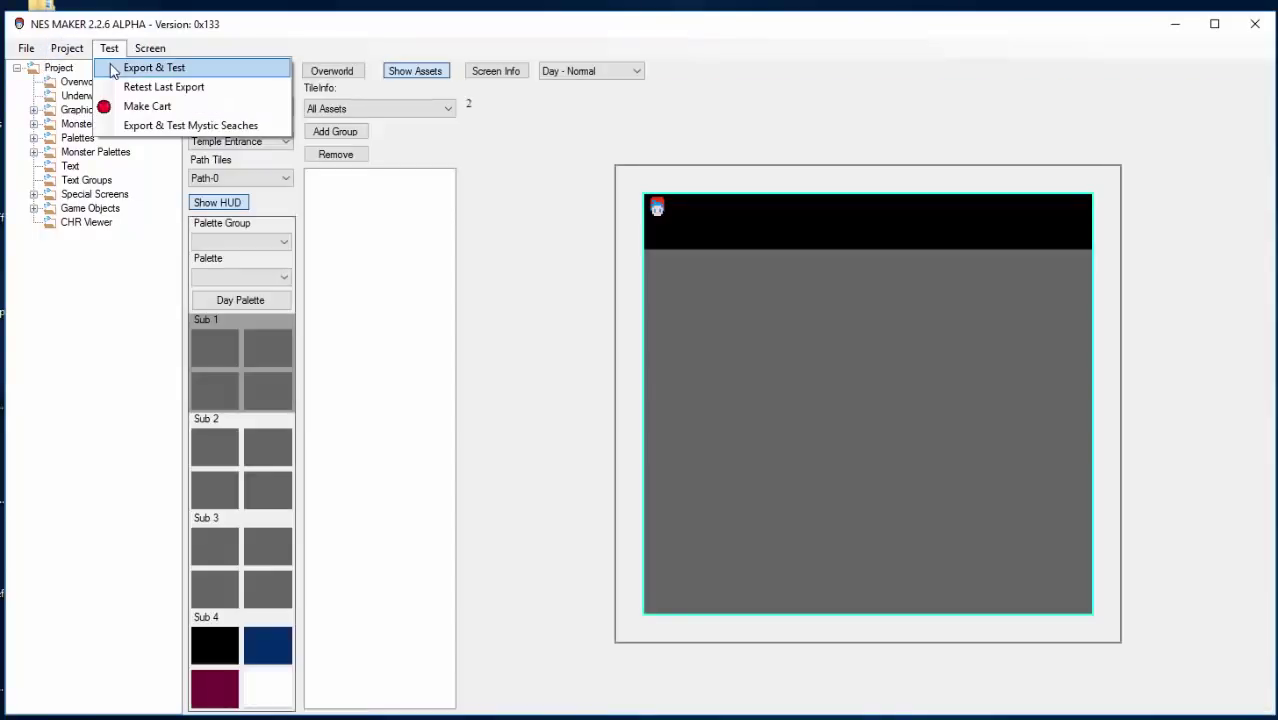
left_click(80, 68)
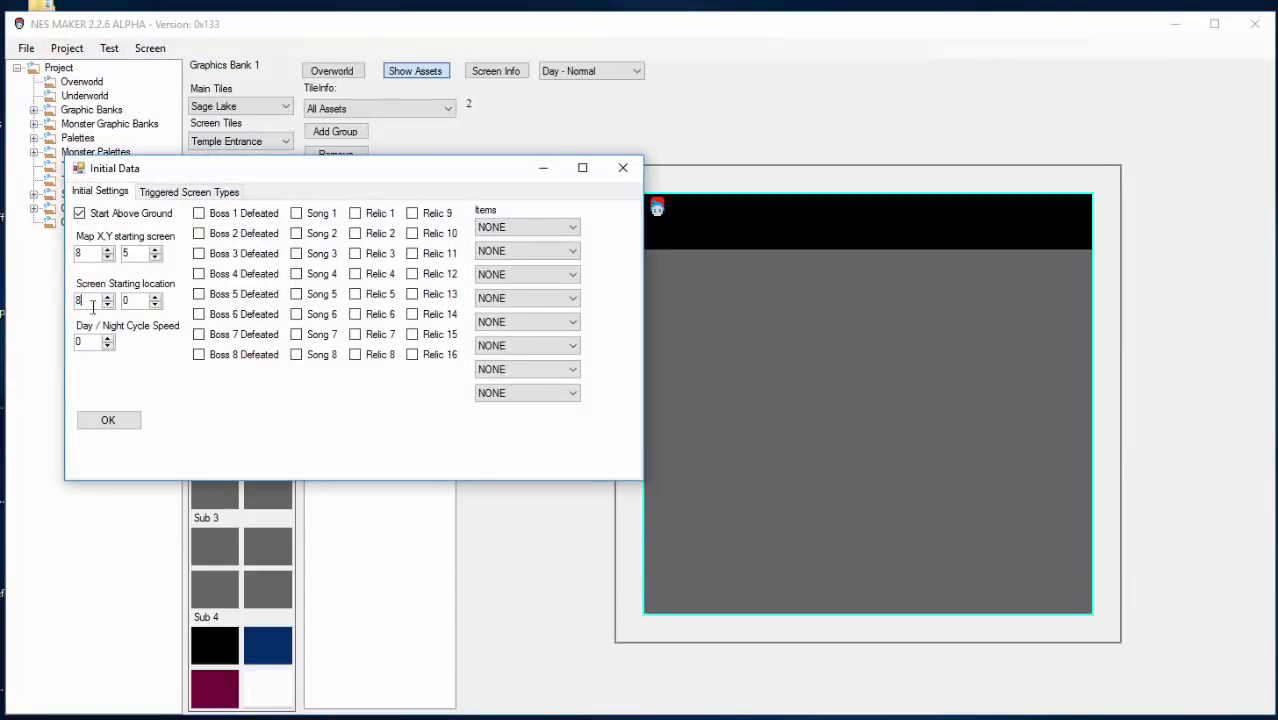
left_click_drag(133, 300, 98, 313)
type("8")
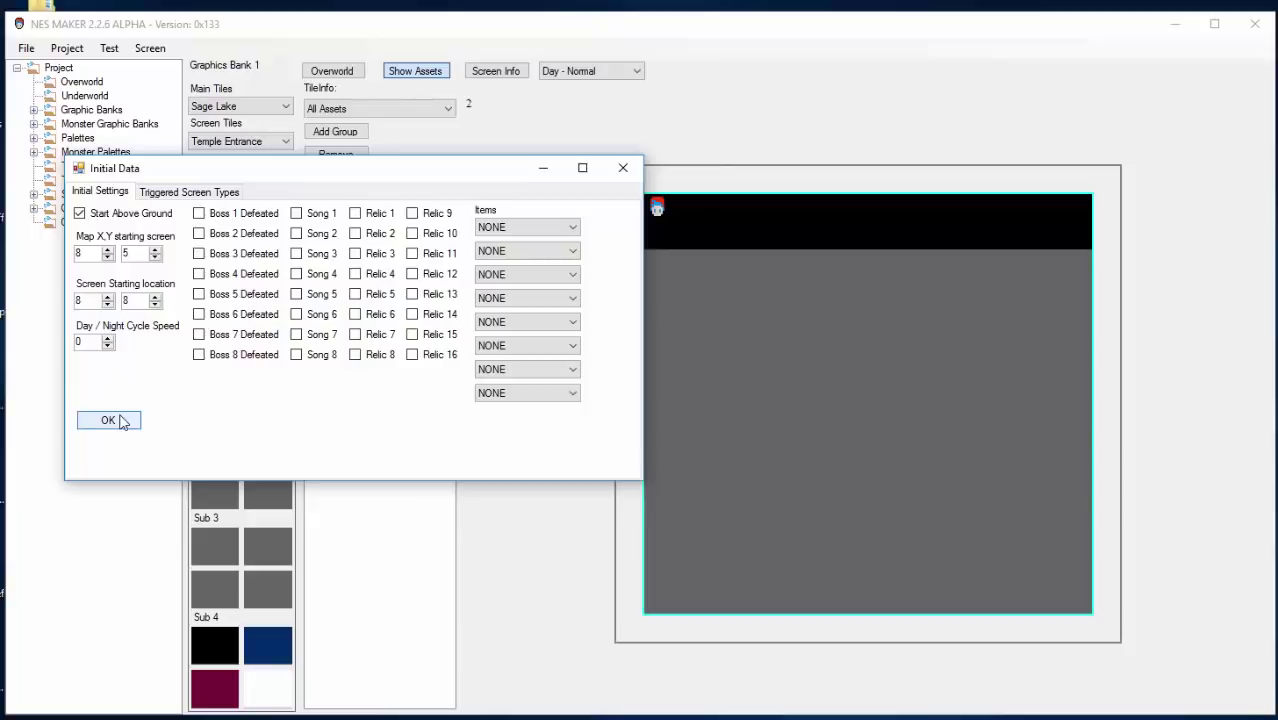
left_click(108, 420)
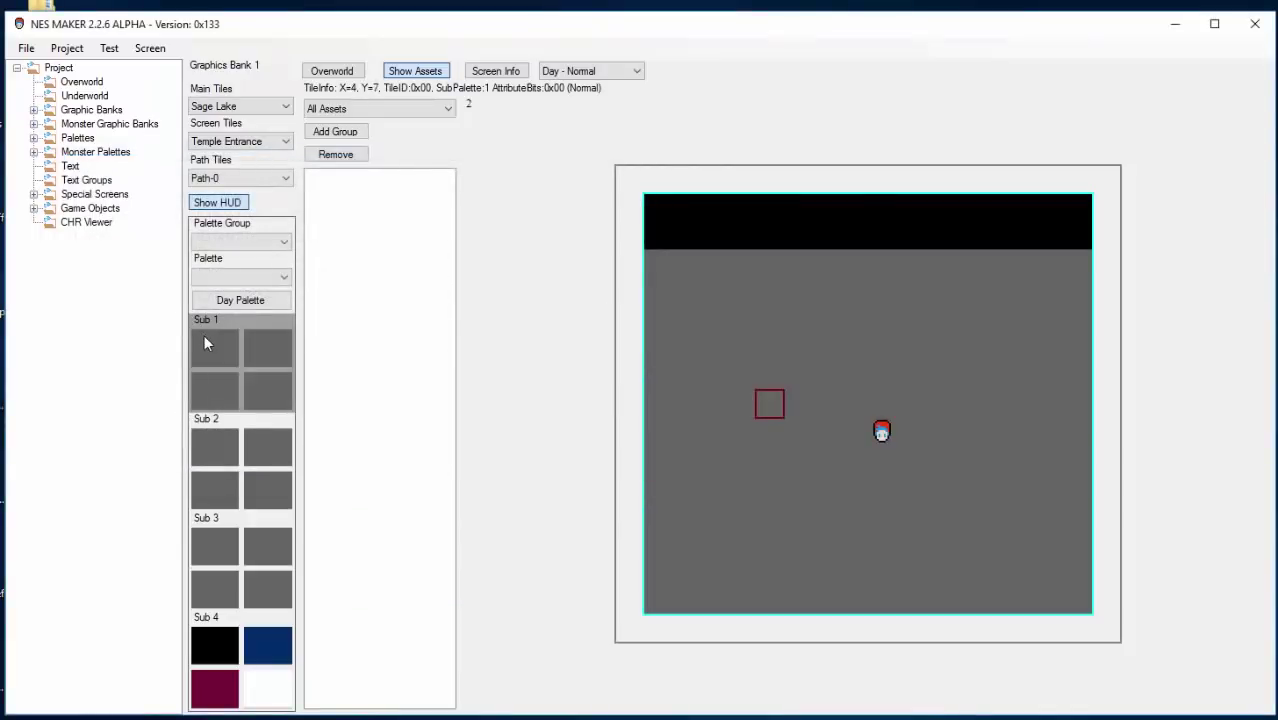
- Change the first colour of the screen's sub-palettes to black
left_click(204, 334)
left_click(404, 60)
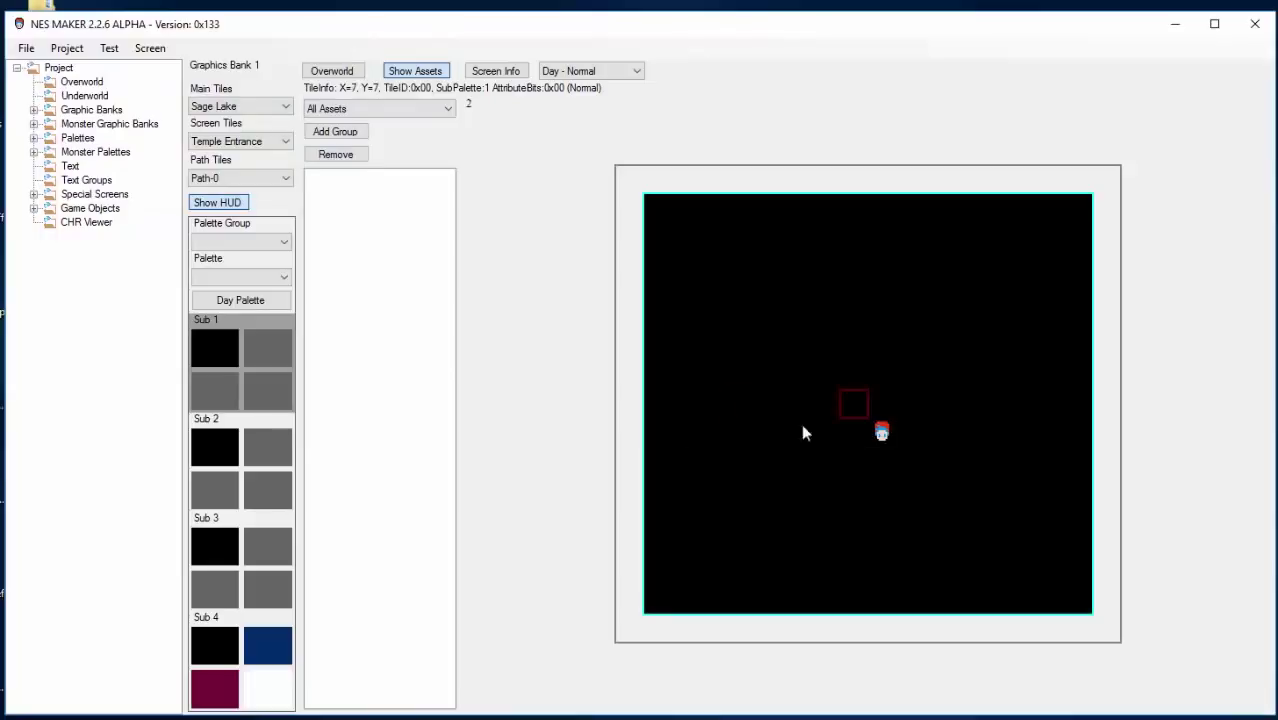
- Save a new 1 by 1 main-tile asset named blackGround in Graphics Bank 1
left_click(34, 109)
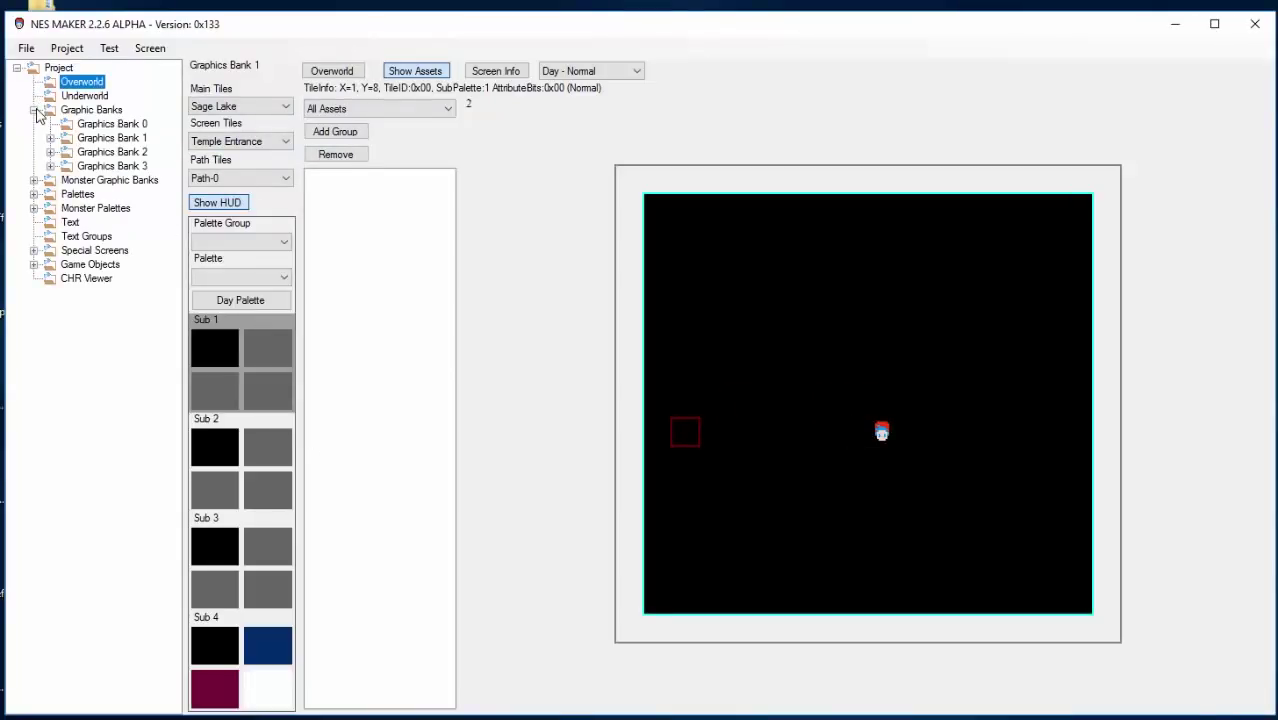
left_click(50, 137)
left_click(107, 151)
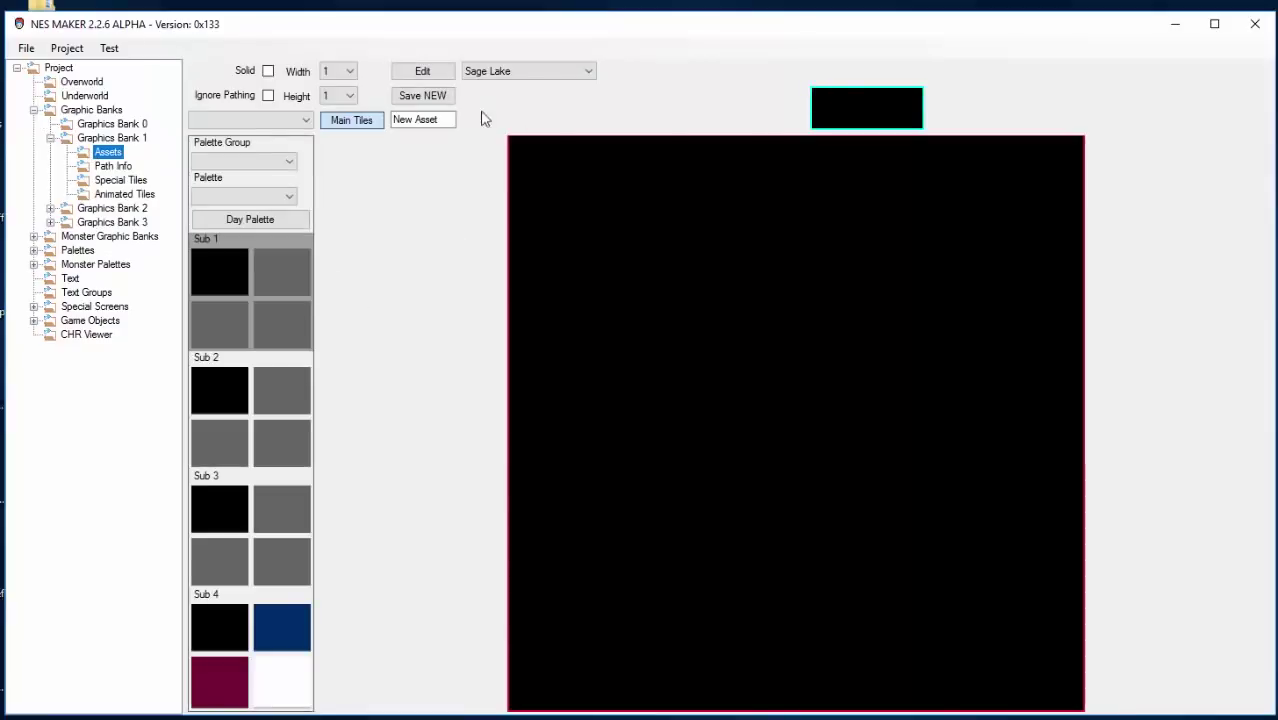
left_click(275, 268)
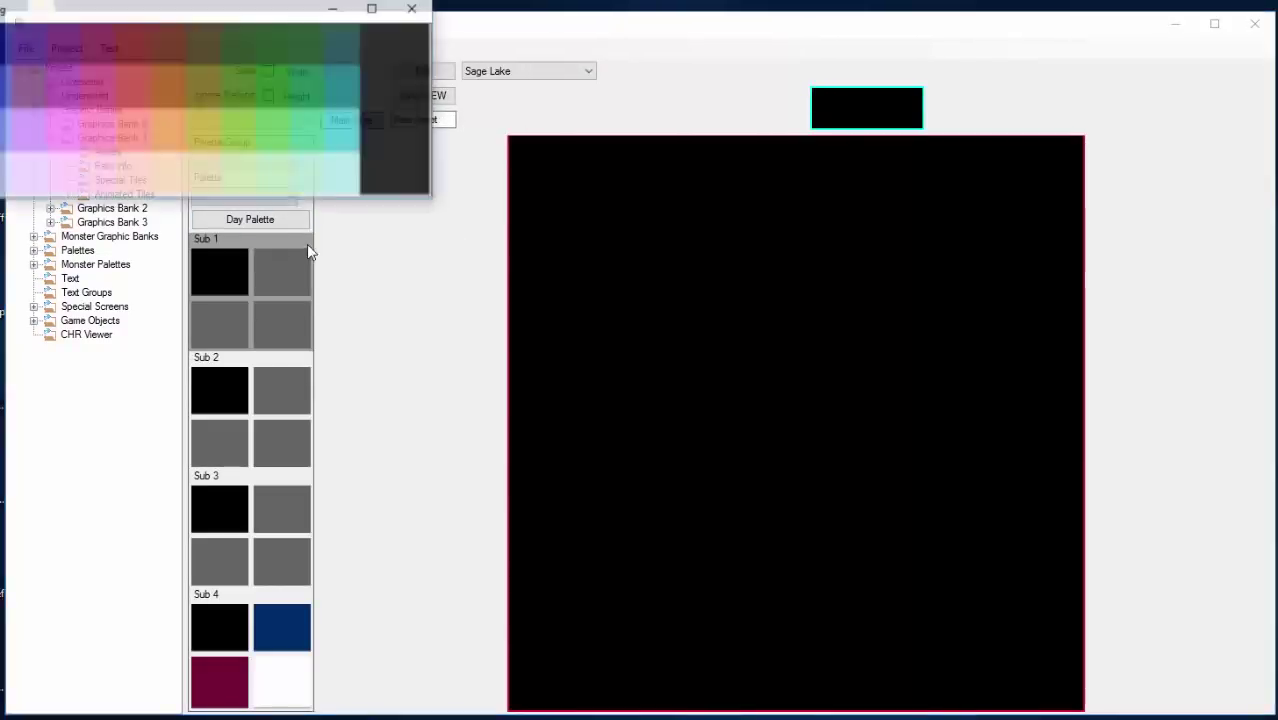
left_click(411, 8)
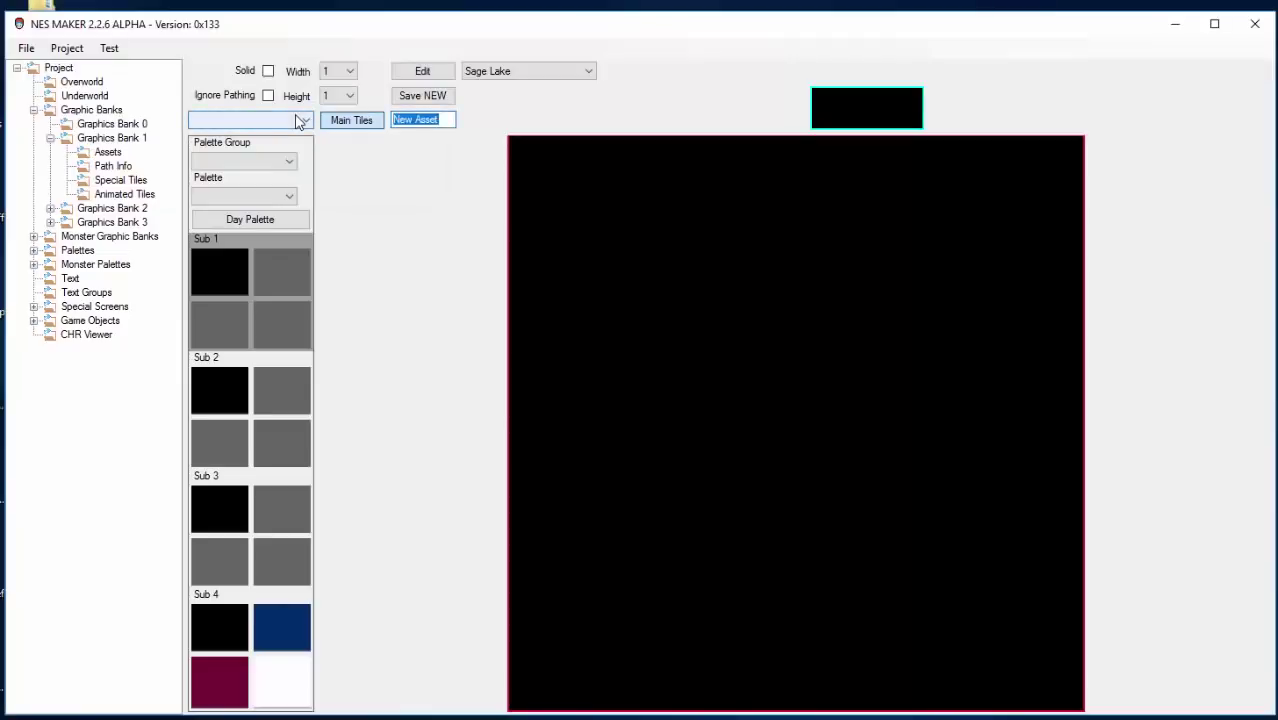
type("blackGround")
left_click(415, 97)
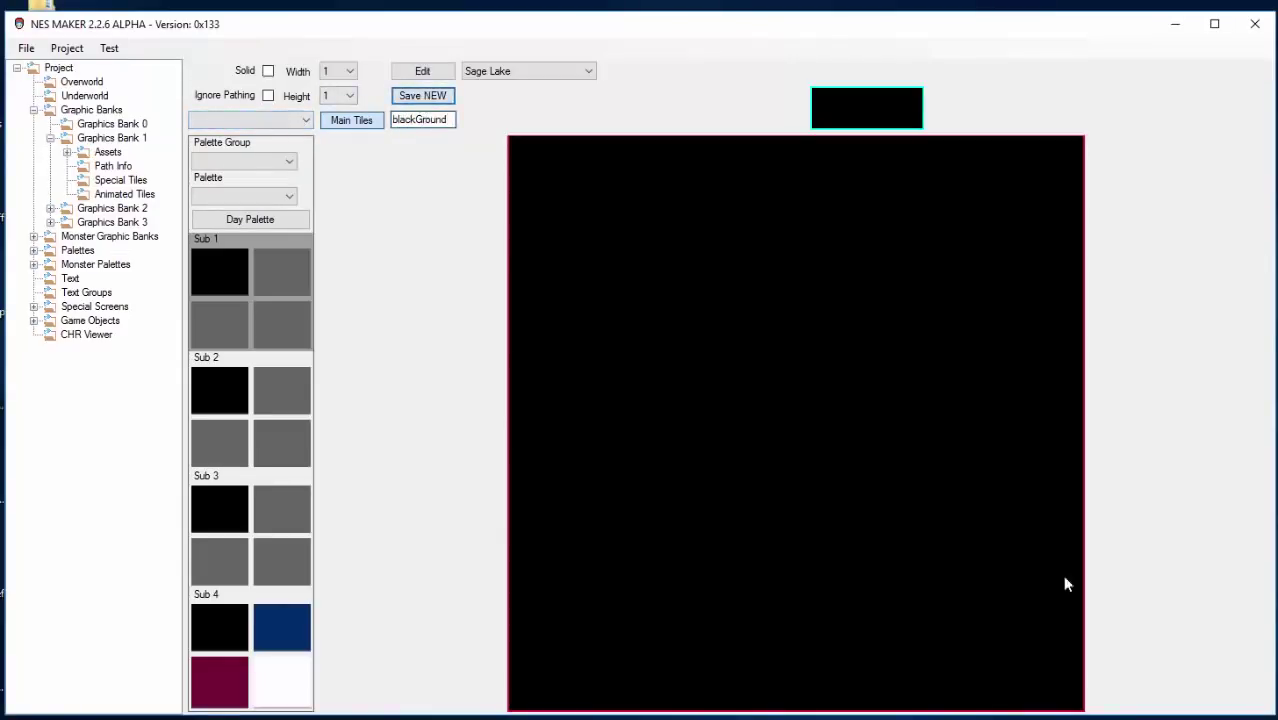
- Check the blackGround asset under Graphics Bank 1 and among the assets of the starting overworld screen
left_click(67, 153)
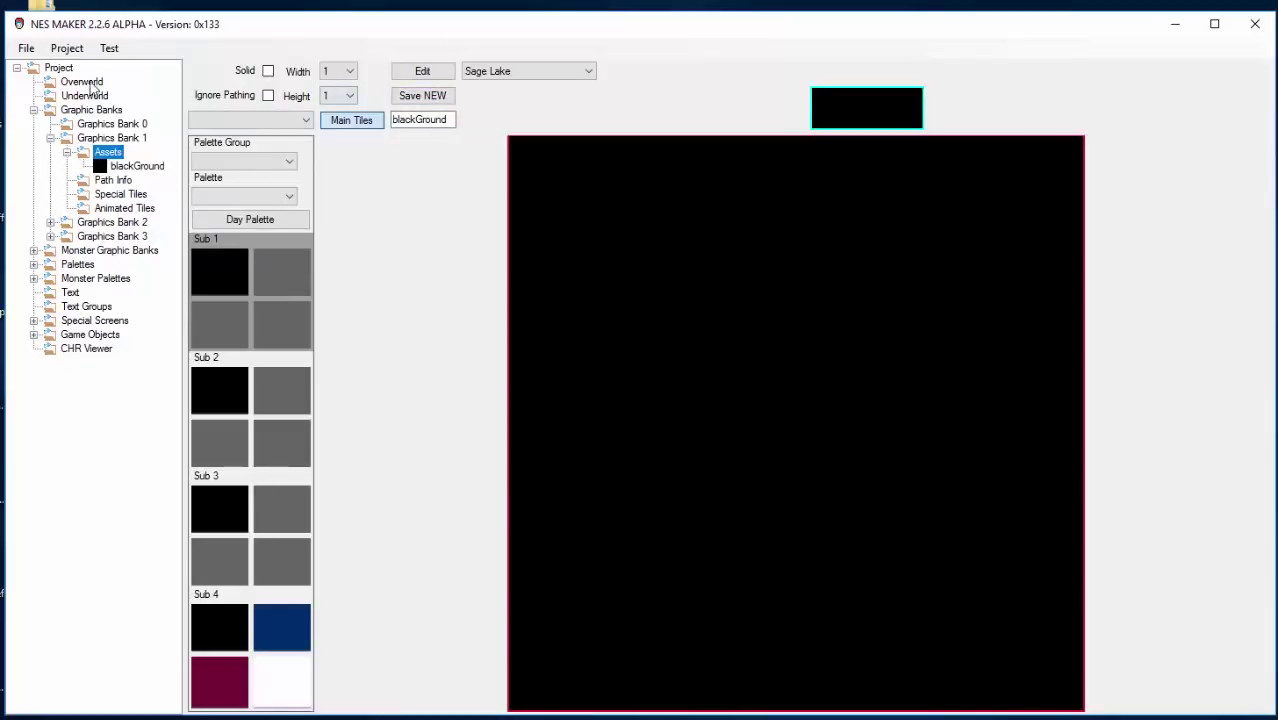
left_click(82, 82)
double_click(765, 298)
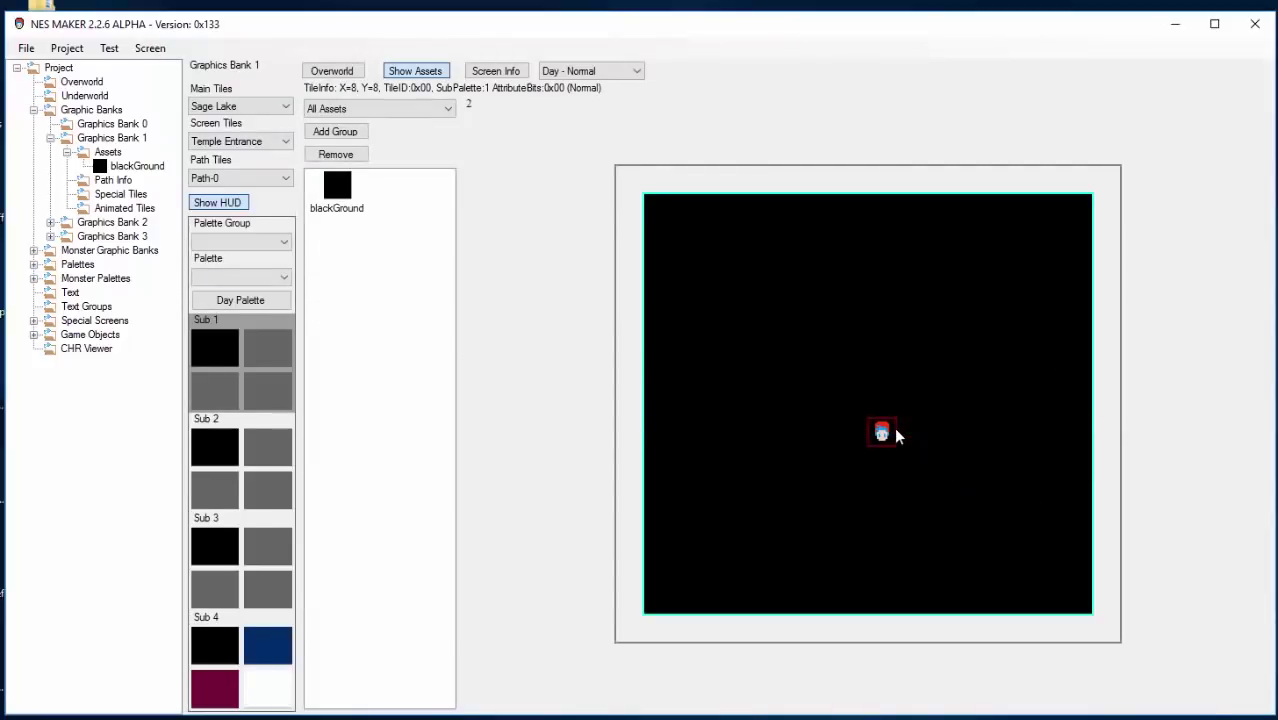
- Open the Player game object and set its size to 2 tiles wide by 2 tiles high
left_click(34, 335)
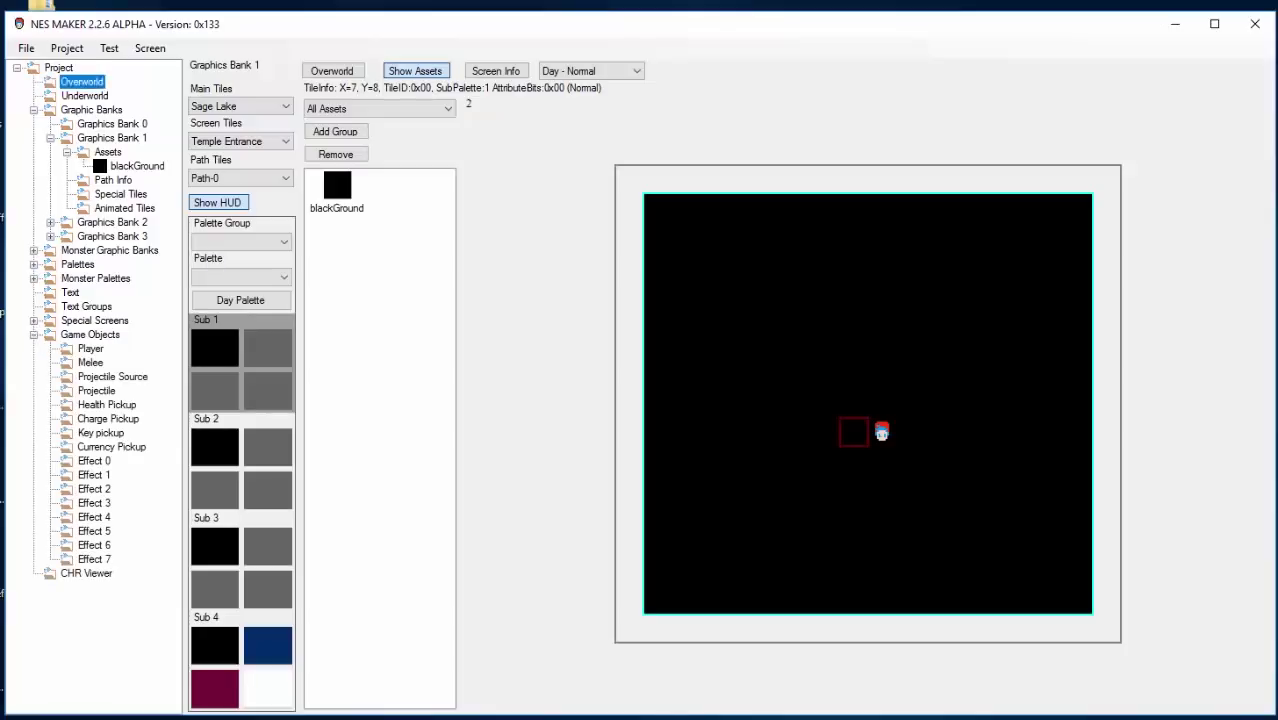
left_click(89, 349)
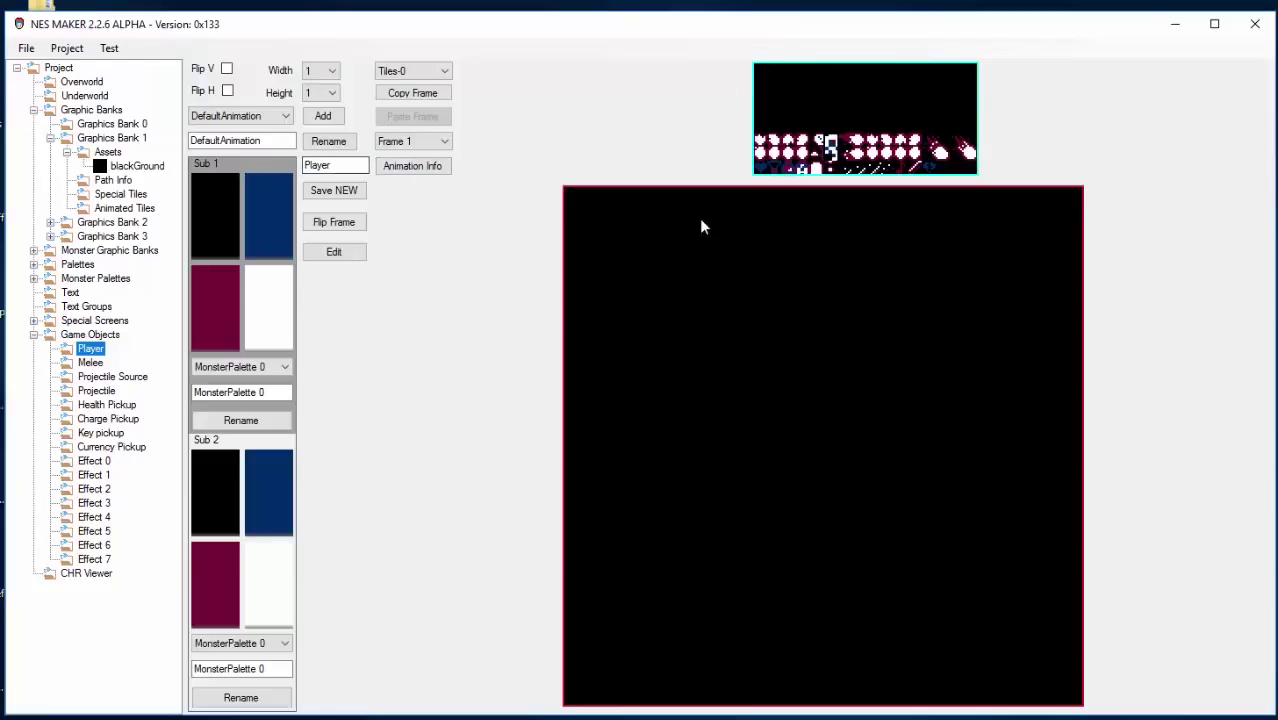
left_click(332, 70)
left_click(316, 97)
left_click(332, 92)
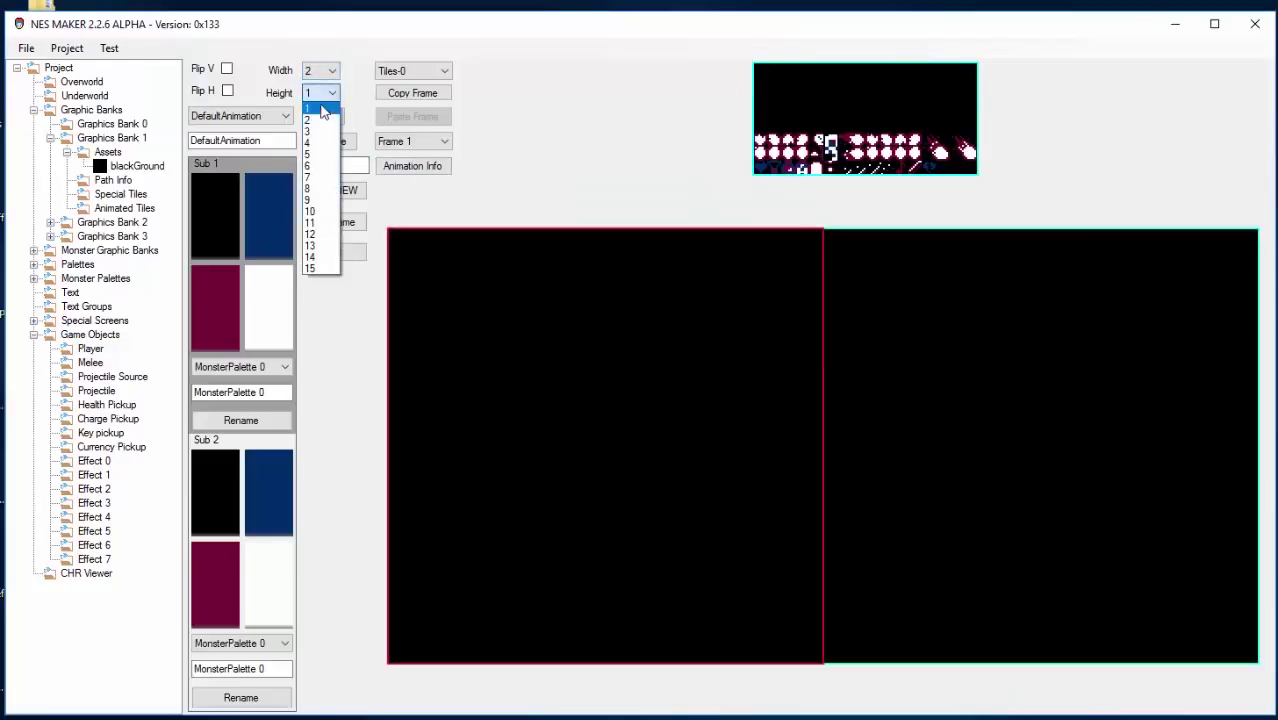
left_click(316, 132)
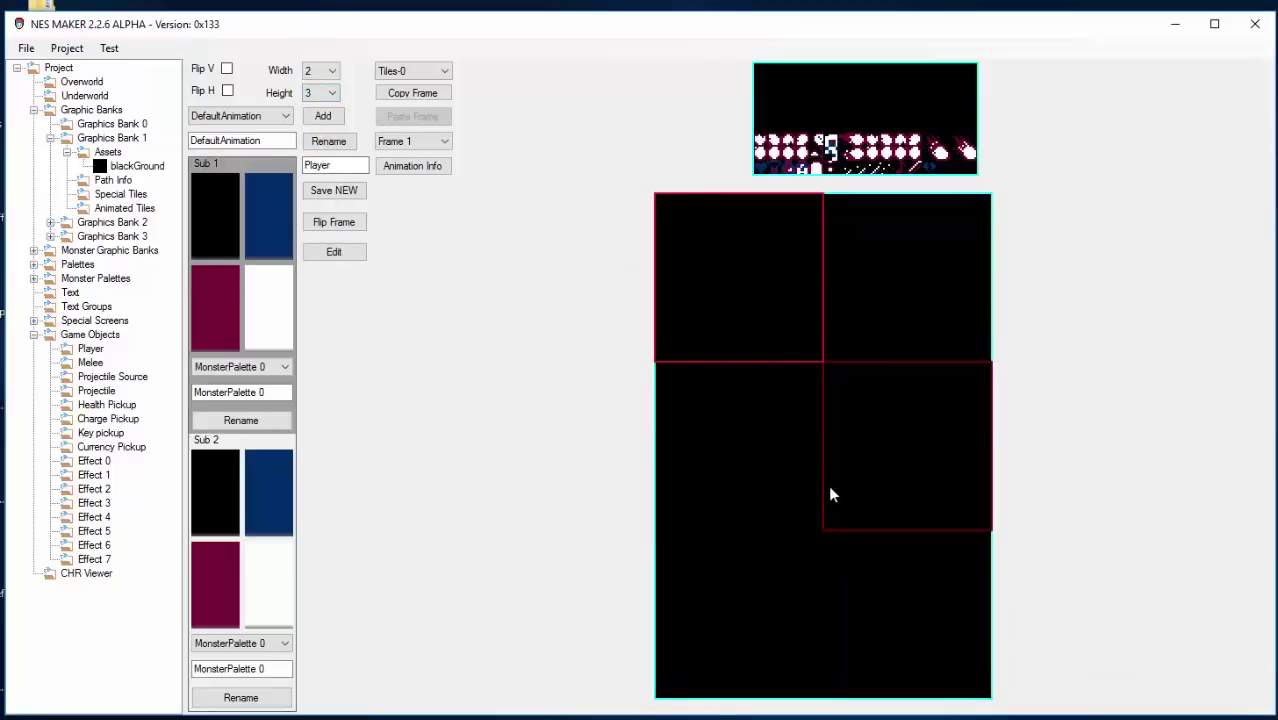
left_click(325, 92)
left_click(316, 118)
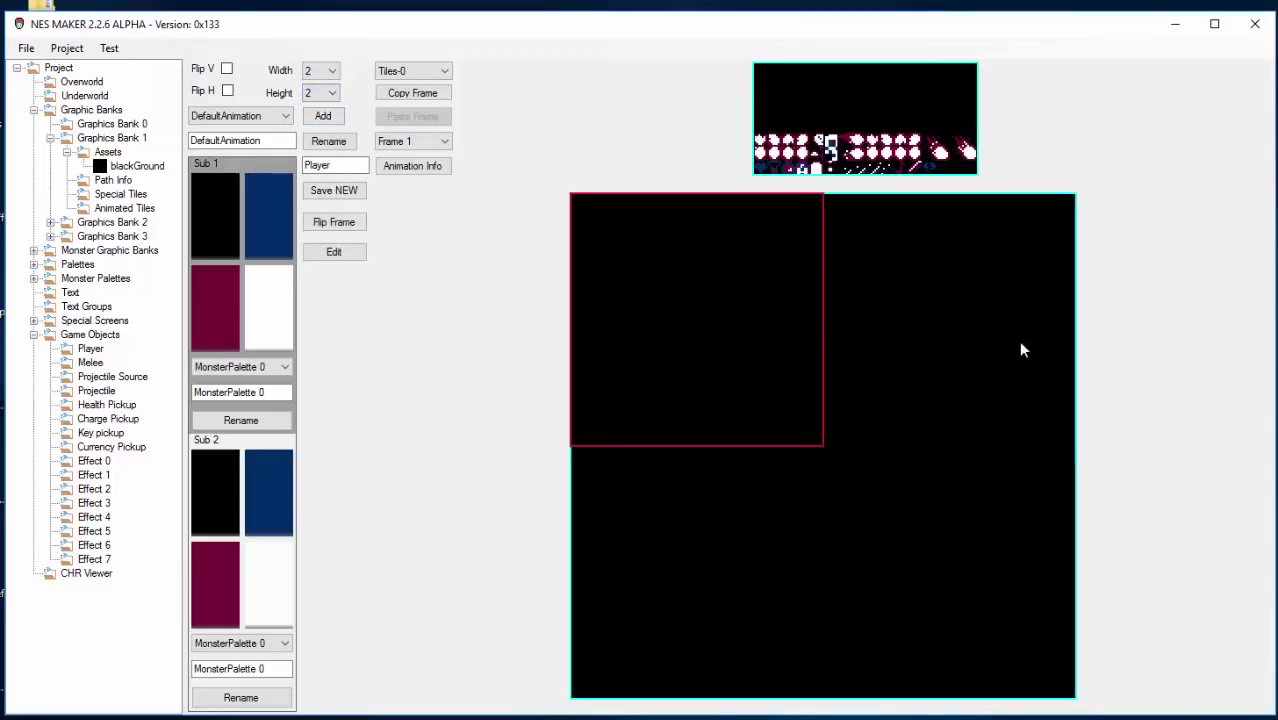
- Draw the first part of the gold player character with a dark teal outline in the Player's tile graphics
left_click(956, 322)
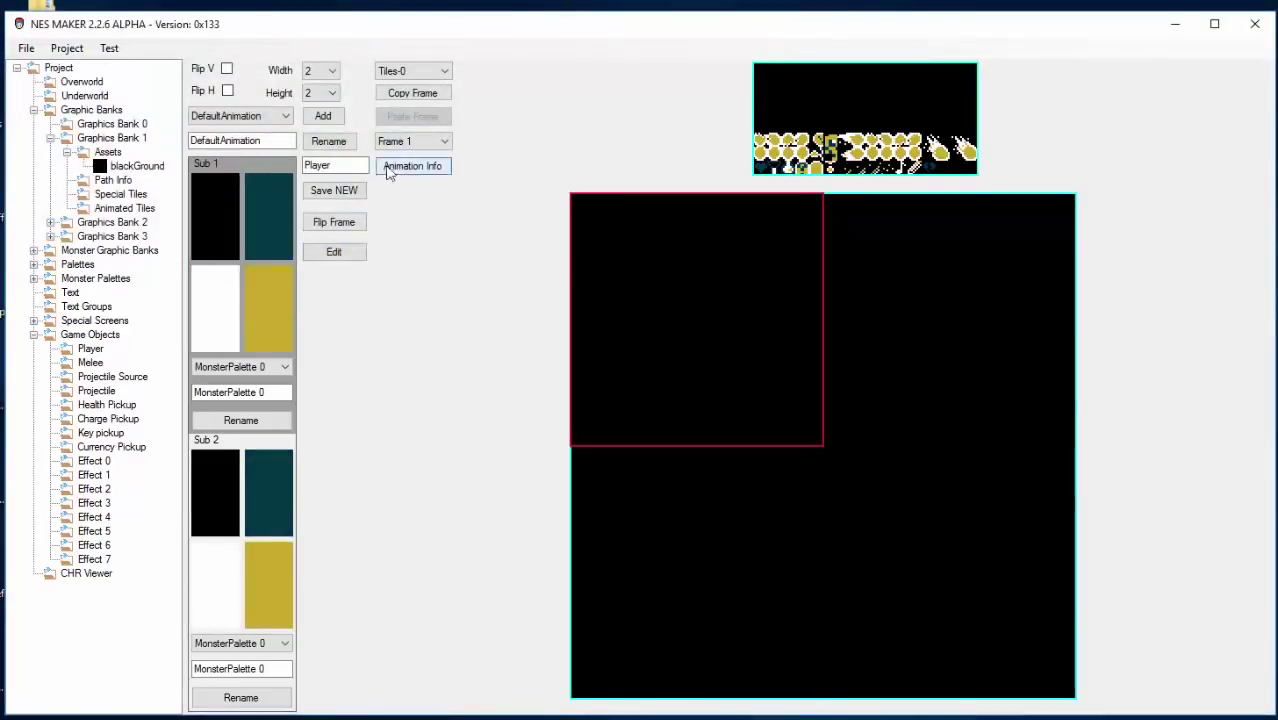
left_click(334, 252)
left_click(66, 145)
mouse_move(254, 192)
left_mouse_down()
mouse_move(180, 207)
mouse_move(150, 294)
left_mouse_up()
left_click(163, 125)
left_click(404, 103)
- Assign the matching character tiles from the tileset to the Player frame's upper-right, lower-left and lower-right cells
left_click(910, 280)
left_click(774, 70)
left_click(700, 560)
left_click(760, 84)
left_click(930, 560)
left_click(776, 86)
- Finish painting the round gold character with its teal outline, black eyebrow, white eye and open mouth
left_click(334, 248)
mouse_move(292, 213)
left_mouse_down()
mouse_move(366, 243)
mouse_move(336, 317)
mouse_move(381, 392)
mouse_move(203, 422)
mouse_move(173, 332)
left_mouse_up()
left_click(92, 199)
mouse_move(203, 332)
left_mouse_down()
mouse_move(247, 390)
mouse_move(233, 315)
mouse_move(262, 282)
mouse_move(210, 287)
left_mouse_up()
left_click(92, 168)
left_click(46, 168)
left_click(396, 257)
left_click(92, 199)
mouse_move(292, 235)
left_mouse_down()
mouse_move(364, 272)
mouse_move(307, 346)
mouse_move(337, 383)
mouse_move(322, 350)
left_mouse_up()
left_click(173, 362)
left_click(46, 168)
left_click(46, 199)
mouse_move(232, 272)
left_mouse_down()
mouse_move(247, 288)
mouse_move(262, 272)
left_mouse_up()
left_click(92, 168)
left_click(184, 149)
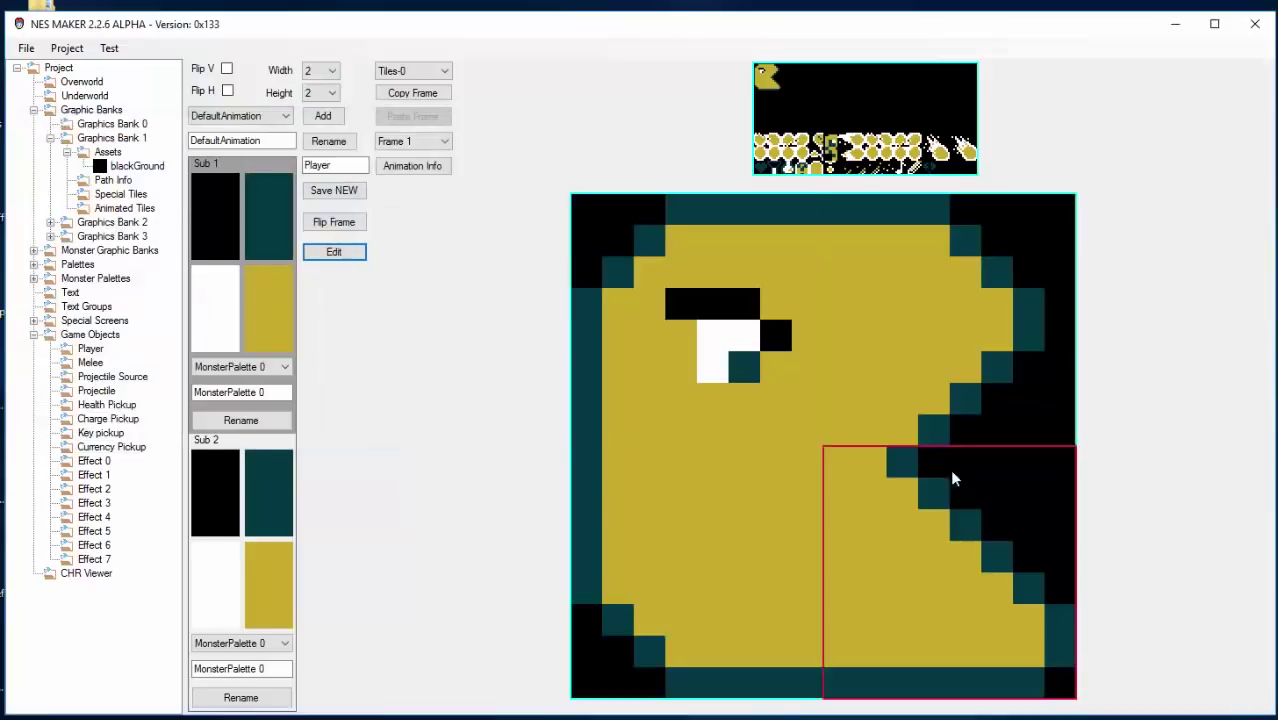
- Repaint the character's lower jaw so that it is shorter and rounder below the open mouth
left_click(334, 252)
left_click(110, 191)
left_click_drag(345, 445, 405, 415)
left_click(66, 191)
left_click(205, 177)
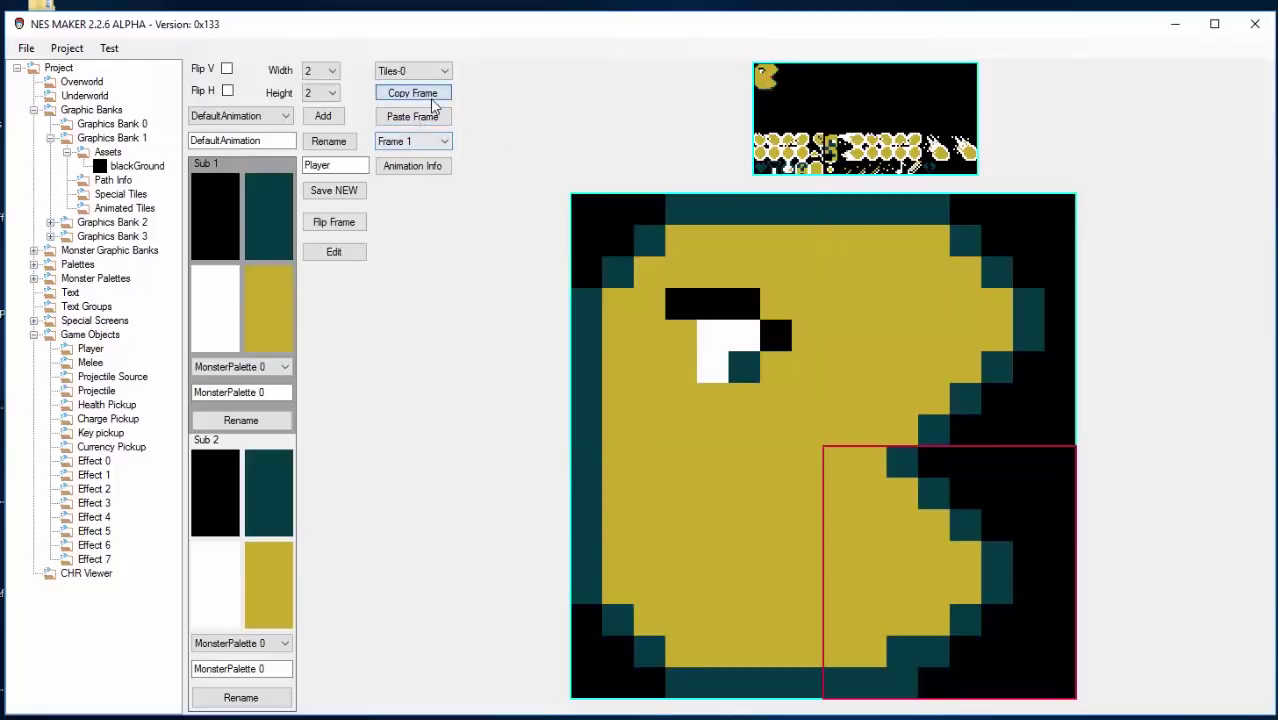
- Paste the copied first frame of the Player's animation into frames 3, 2 and 4
left_click(432, 141)
left_click(434, 181)
left_click(440, 142)
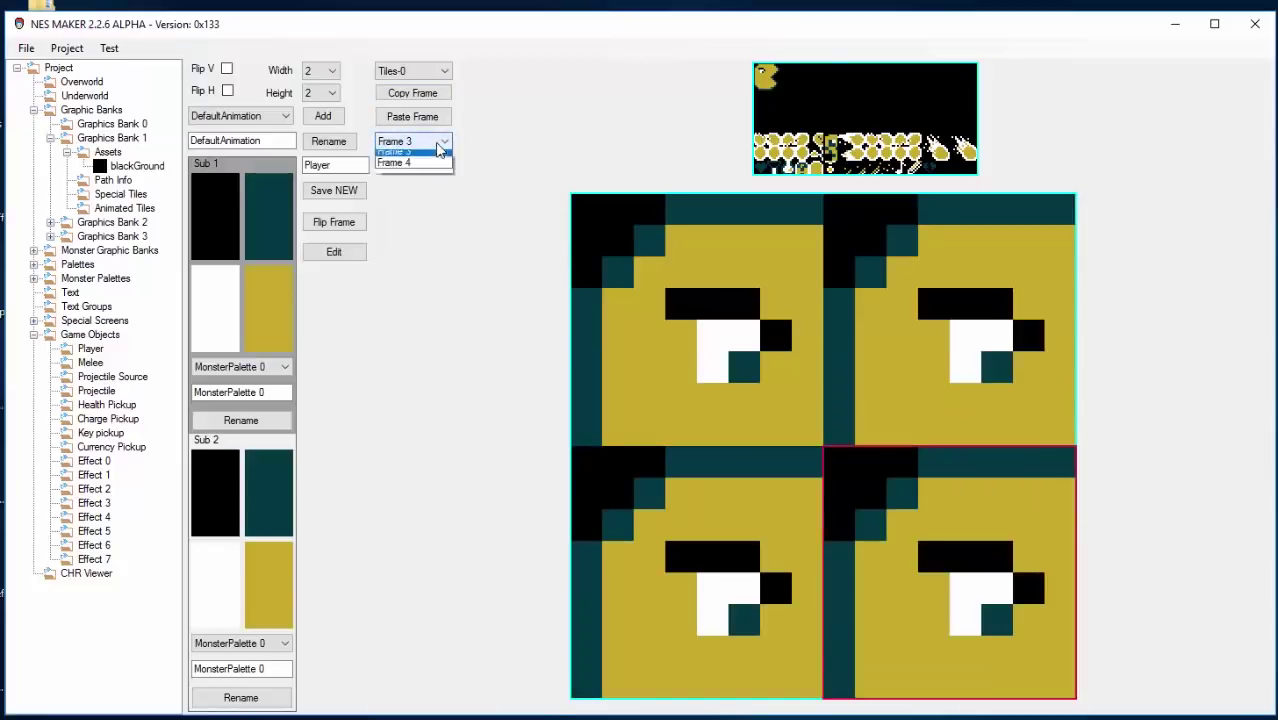
left_click(433, 118)
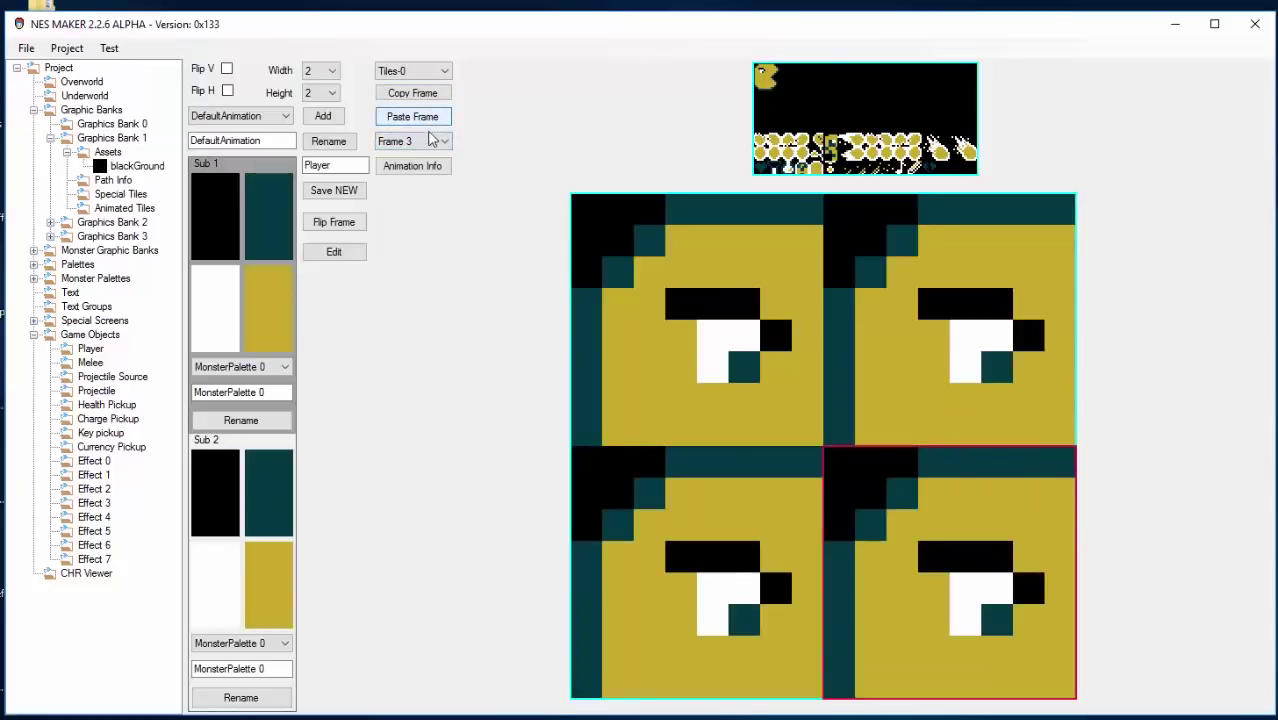
left_click(433, 117)
left_click(432, 141)
left_click(428, 168)
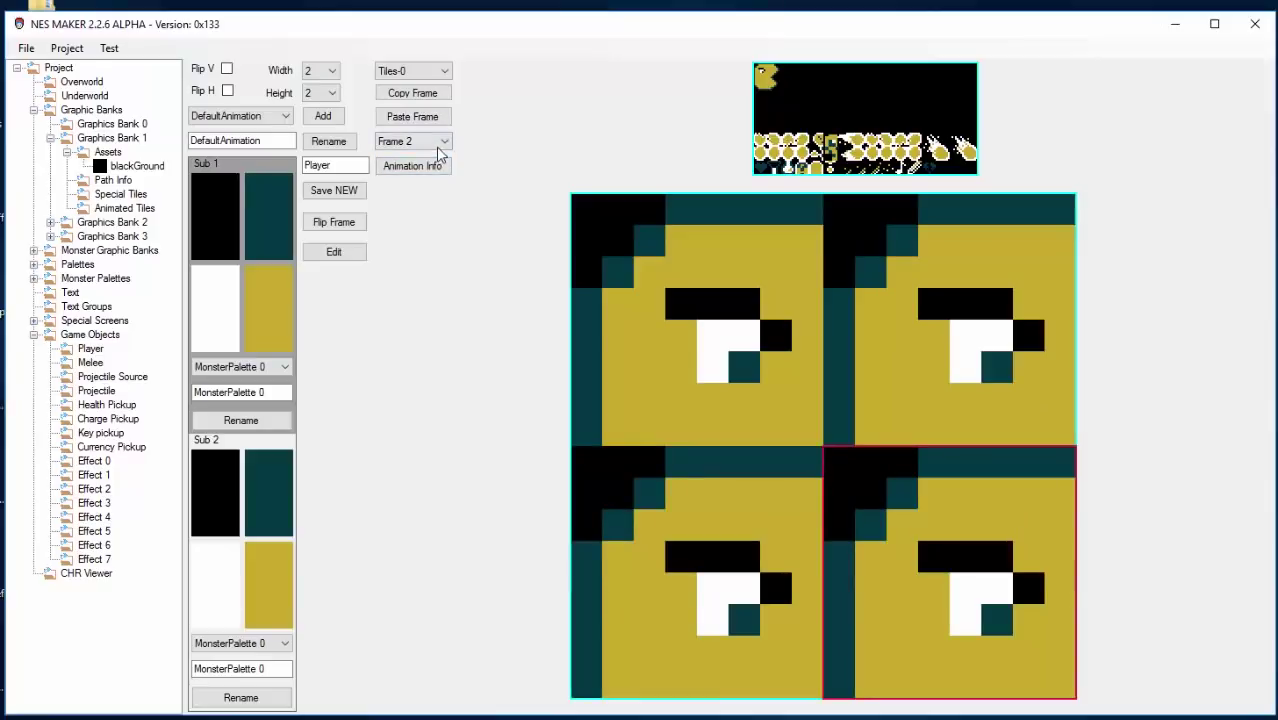
left_click(440, 124)
left_click(440, 141)
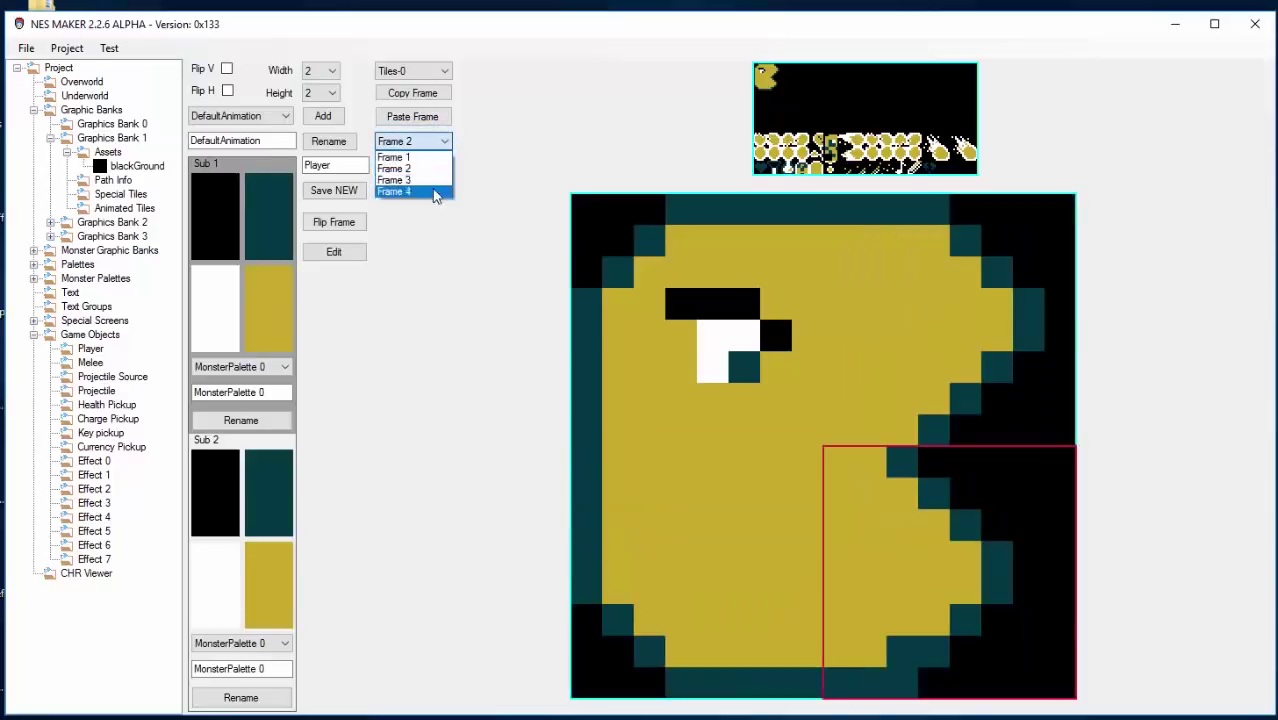
left_click(434, 194)
left_click(432, 120)
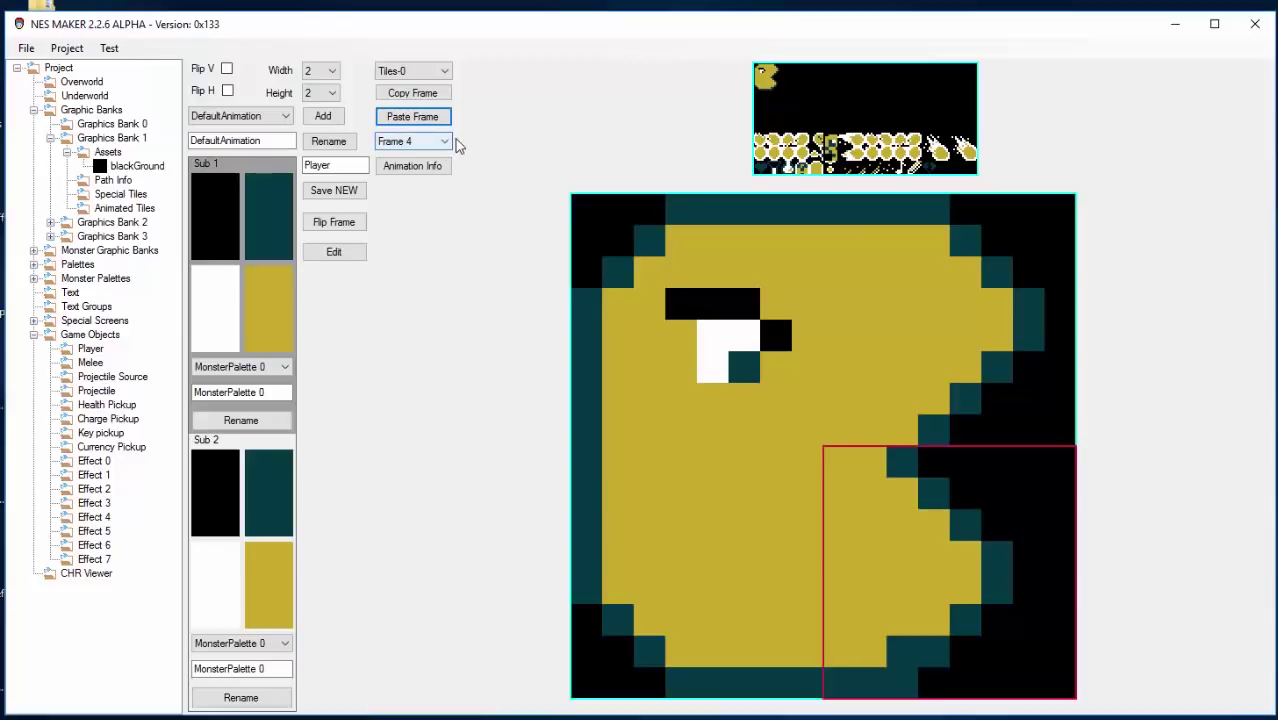
- Replace the upper-left cell of frame 2 with the blank tile next to the character in the tileset
left_click(435, 141)
left_click(422, 168)
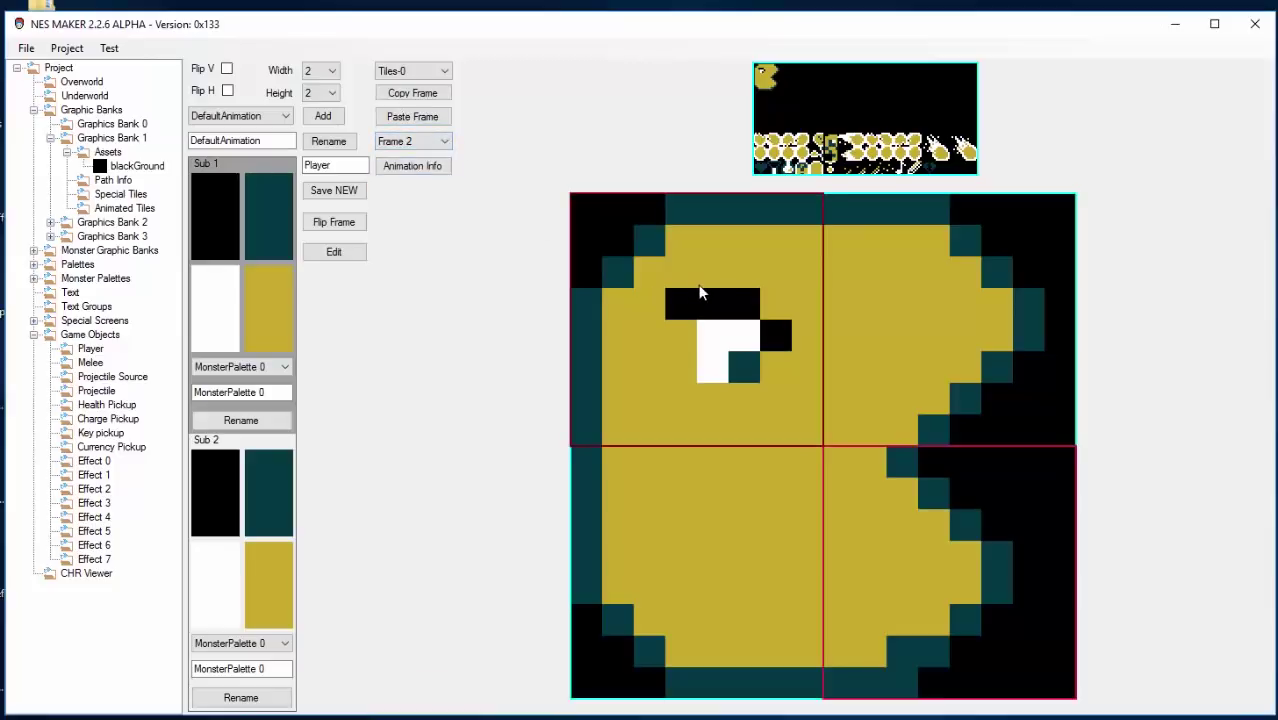
left_click(726, 260)
left_click(786, 80)
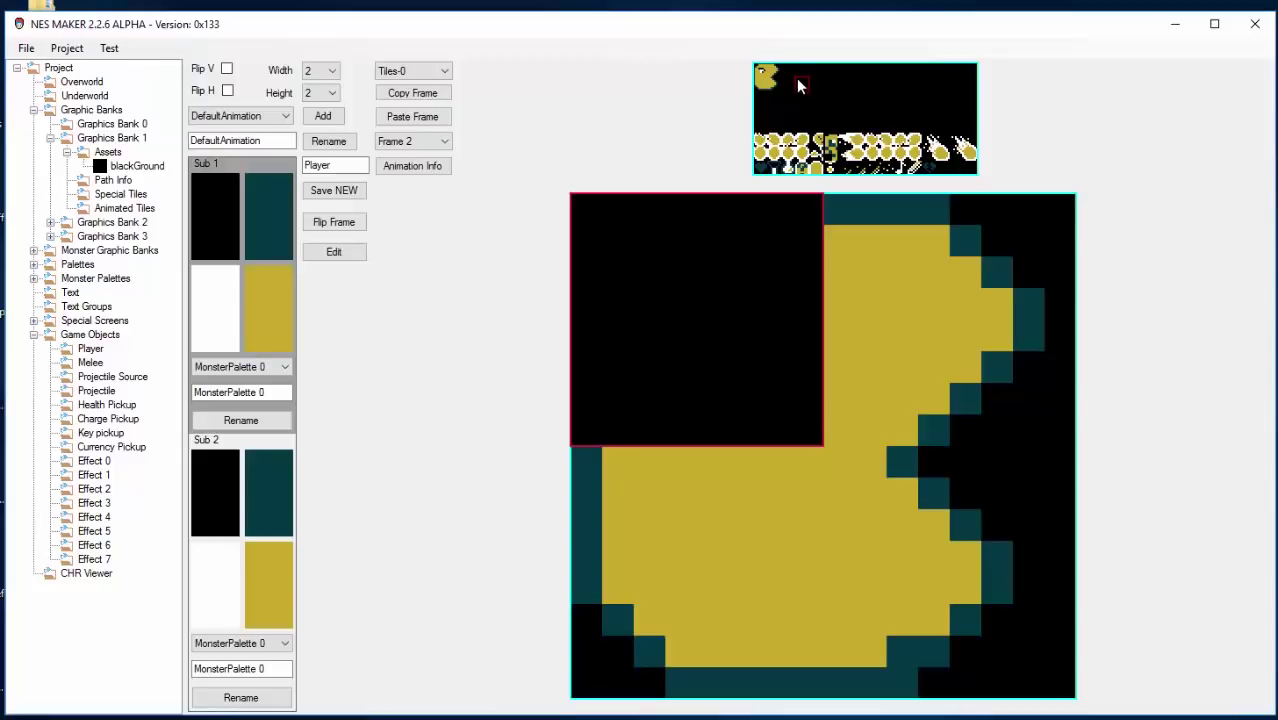
- Draw the character's upper-left part on the blank tile with a closed eye shown as a black bar
left_click(336, 253)
left_click(138, 214)
mouse_move(323, 259)
left_mouse_down()
mouse_move(218, 360)
mouse_move(320, 314)
mouse_move(245, 307)
mouse_move(263, 333)
left_mouse_up()
left_click(138, 244)
left_click(92, 214)
left_click_drag(263, 319, 308, 319)
left_click(238, 195)
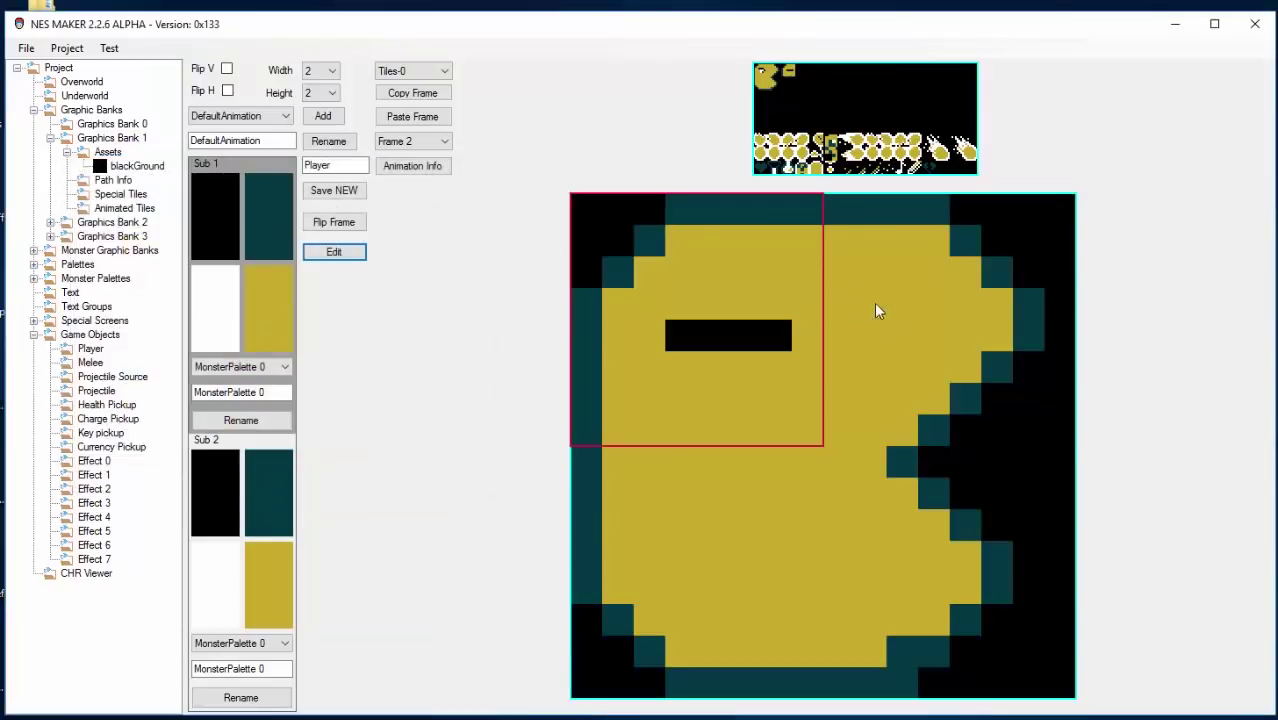
- Preview the blink by switching repeatedly between frames 1 and 2 of the Player's animation
left_click(445, 142)
key("Up")
key("Down")
key("Up")
key("Down")
key("Up")
key("Down")
key("Up")
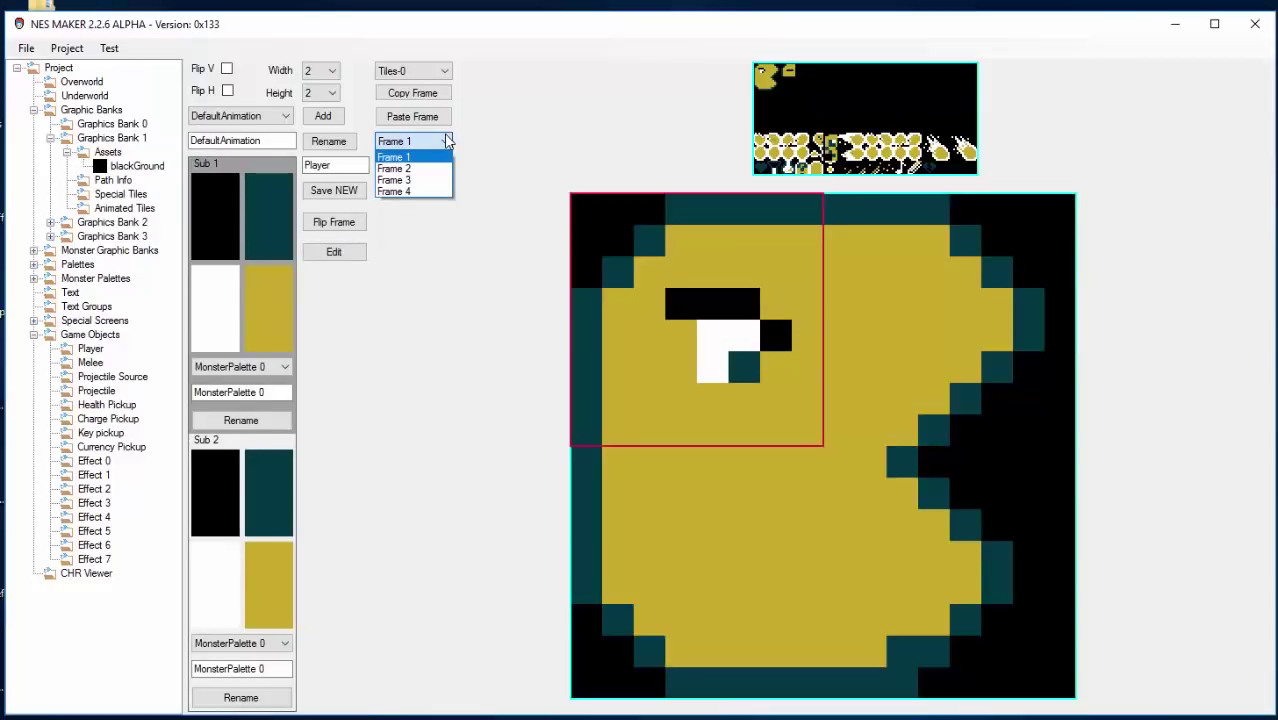
- Copy the closed-eye frame 2 and paste it into frame 4
left_click(394, 168)
left_click(432, 96)
left_click(430, 140)
left_click(428, 191)
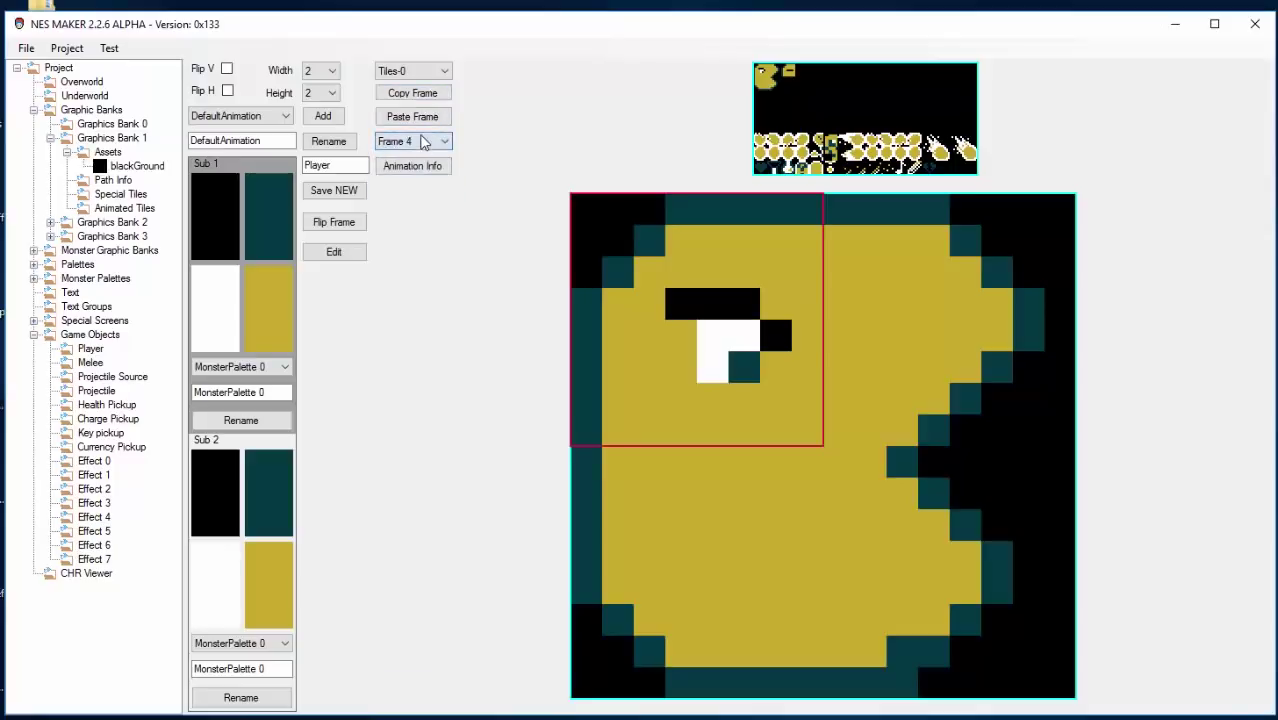
left_click(412, 116)
- Rename the Player's default animation right_Anything and copy its frame 1
left_click_drag(285, 141, 137, 120)
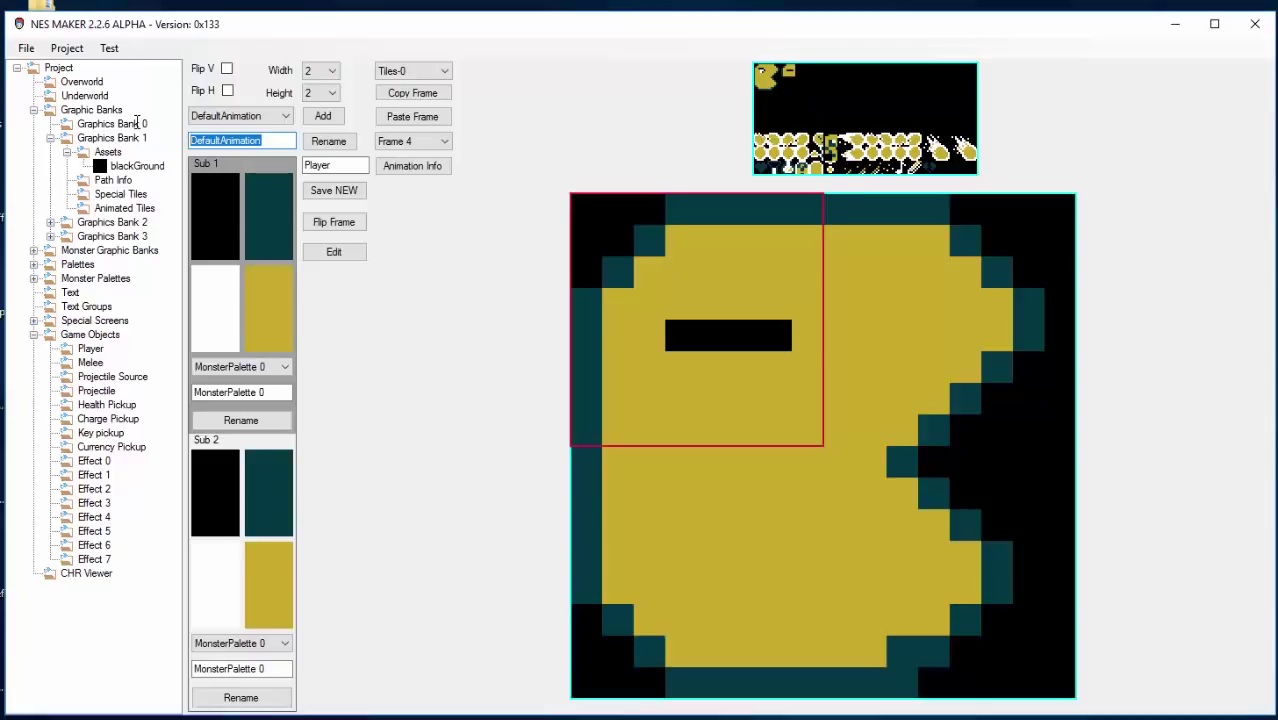
type("nything")
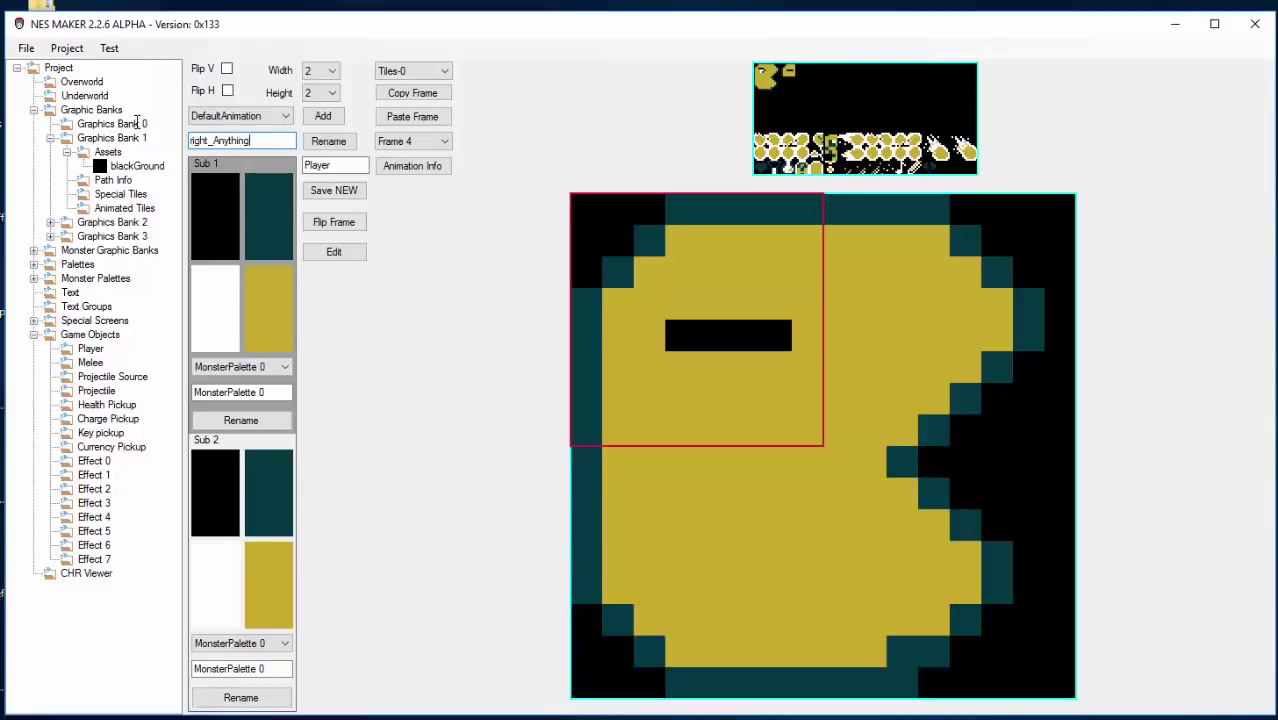
left_click(336, 146)
left_click(415, 141)
left_click(400, 157)
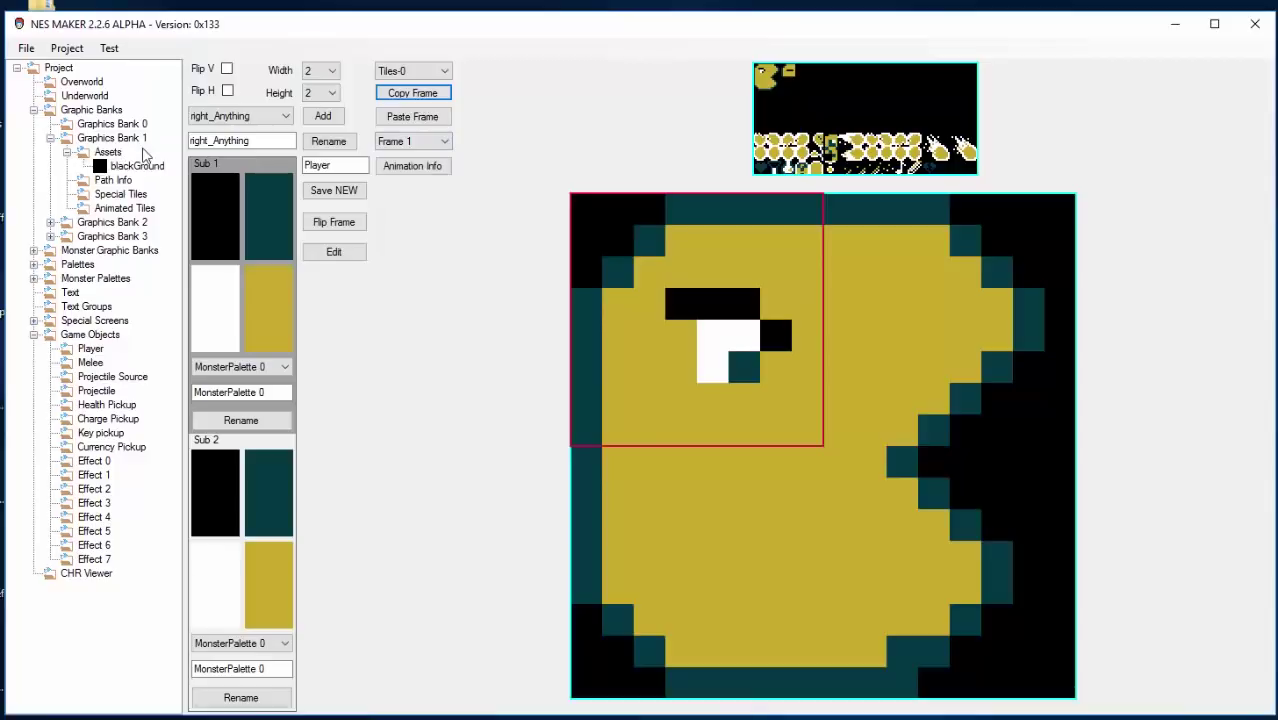
- Add a second Player animation named left_nothing and select it for editing
left_click_drag(284, 145, 222, 134)
left_click(200, 139)
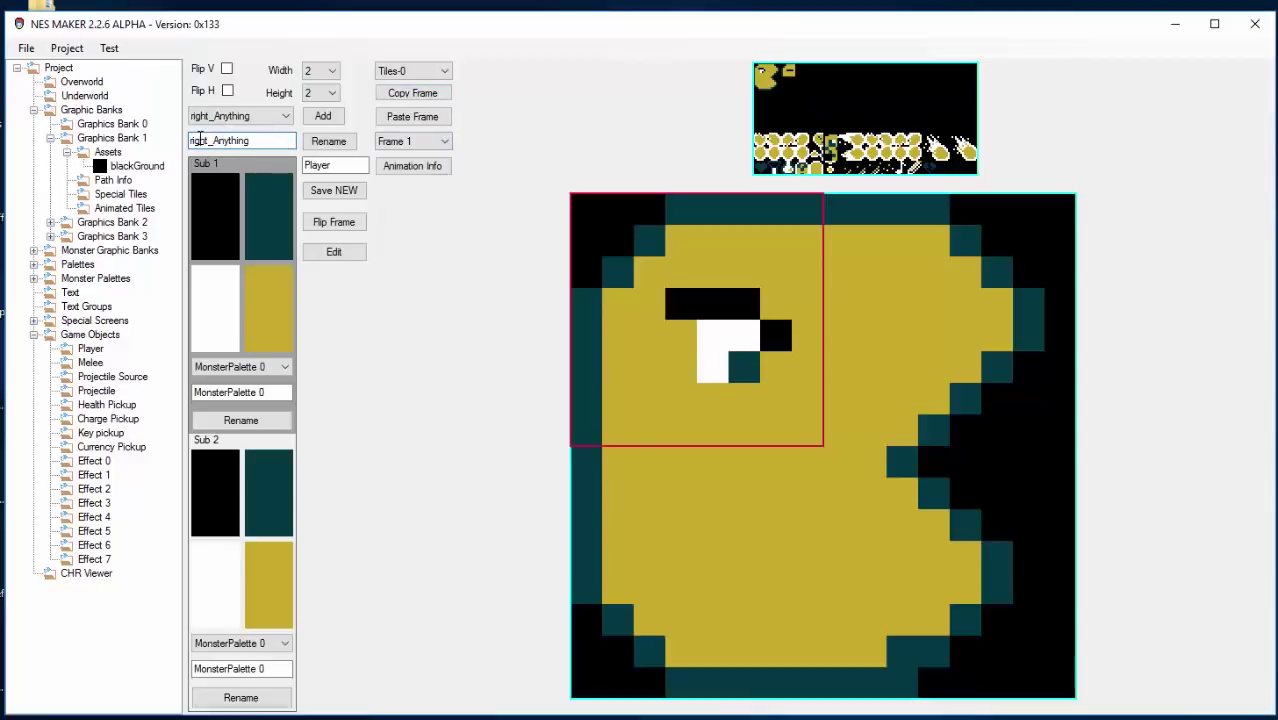
double_click(280, 140)
type("le")
left_click(323, 116)
left_click(270, 116)
left_click(267, 138)
left_click(262, 118)
left_click(259, 132)
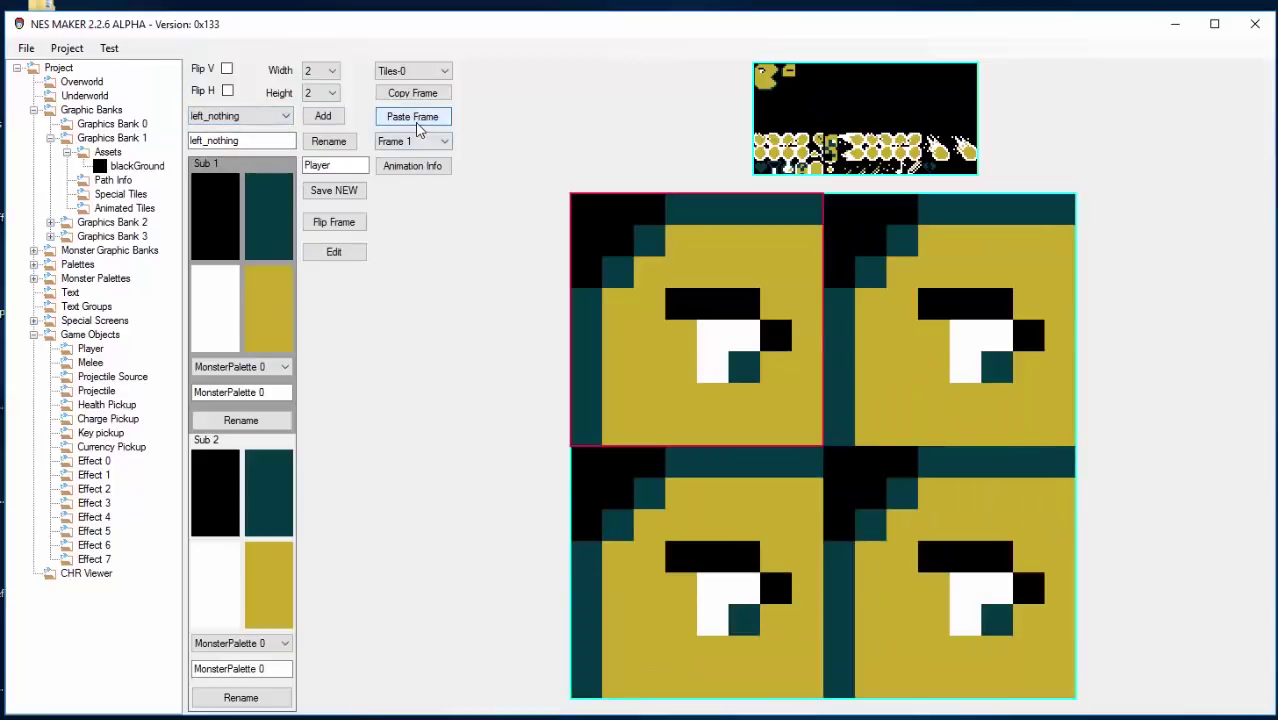
- Paste the copied open-eye frame into frames 1 and 3 of left_nothing and flip each one horizontally
left_click(412, 116)
left_click(360, 226)
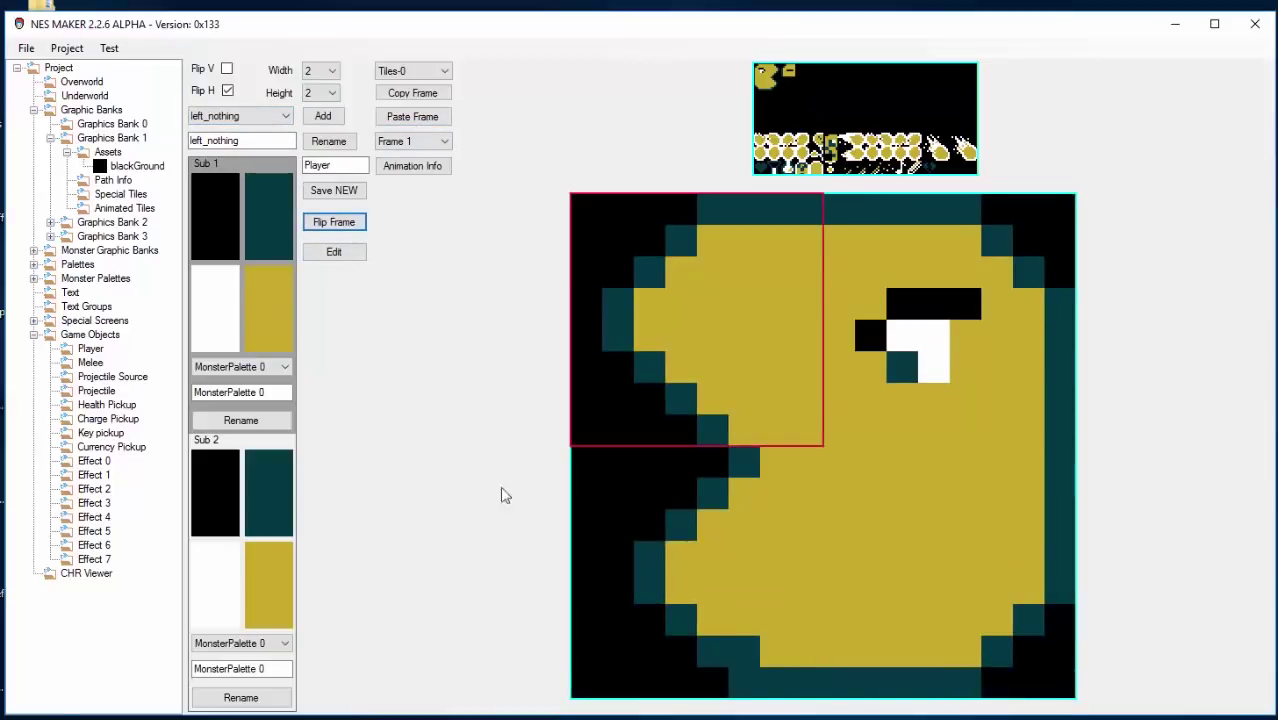
left_click(431, 143)
left_click(421, 168)
scroll(412, 141, "down", 2)
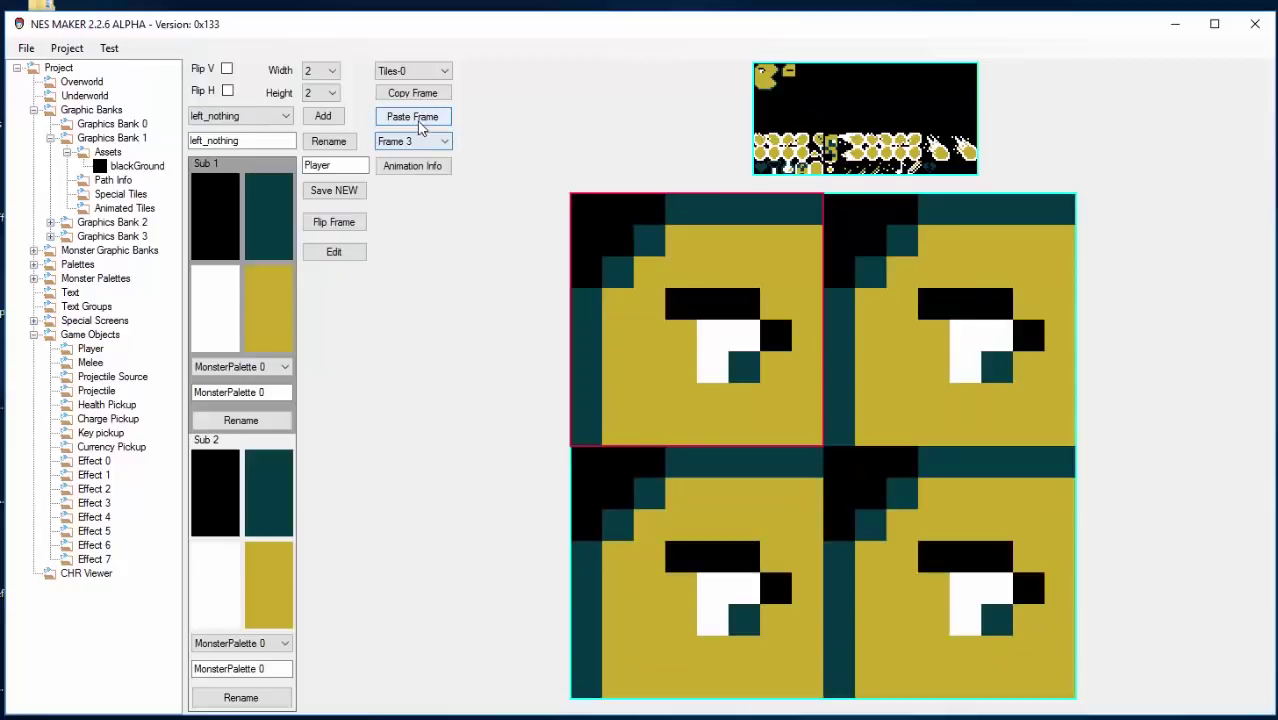
left_click(412, 116)
left_click(334, 222)
- Copy the closed-eye frame 2 of right_Anything, paste it into frame 2 of left_nothing and flip it horizontally
left_click(285, 116)
left_click(278, 141)
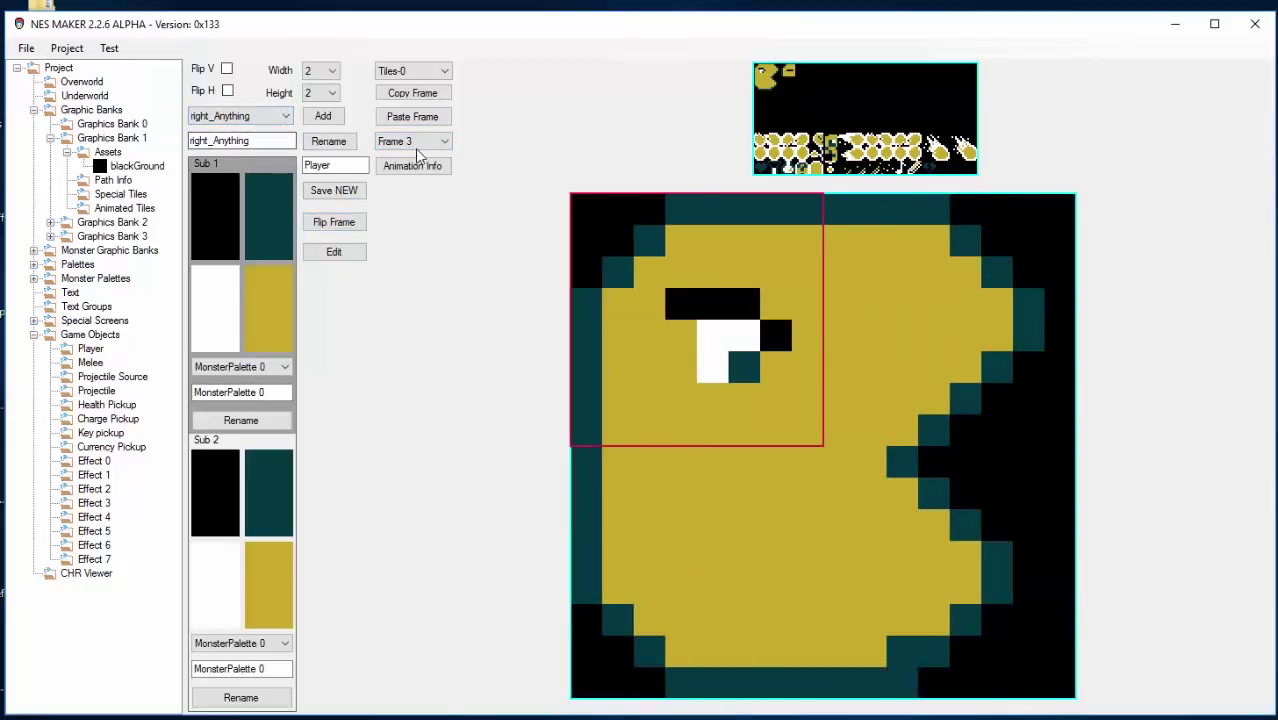
left_click(412, 141)
left_click(418, 166)
left_click(412, 92)
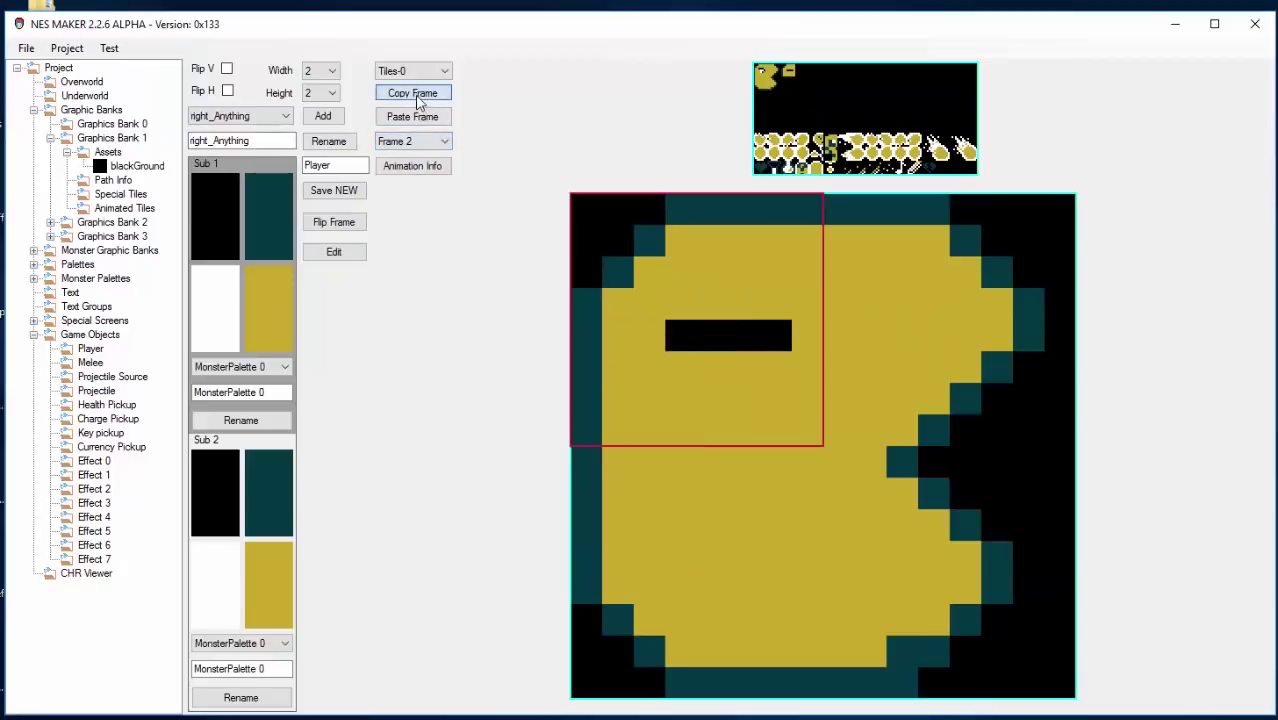
left_click(284, 116)
left_click(250, 138)
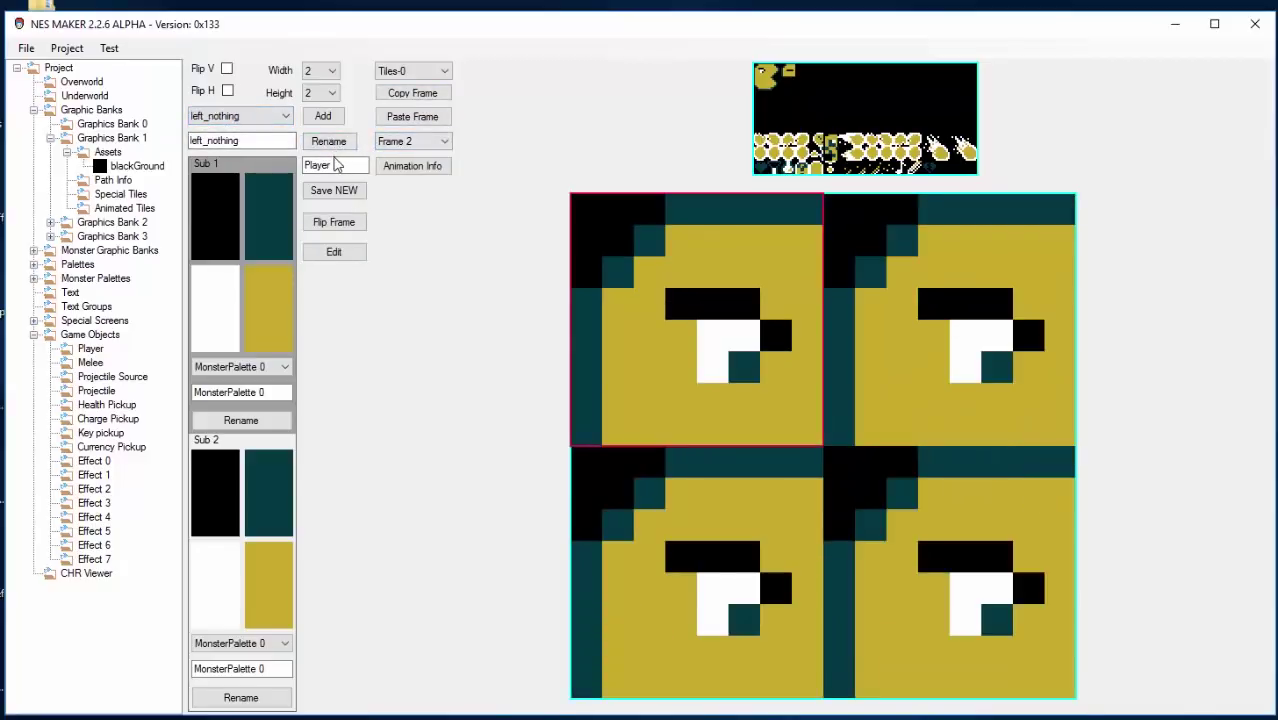
left_click(410, 116)
left_click(362, 218)
- Paste the closed-eye frame into frame 4 of left_nothing and flip it horizontally
left_click(405, 141)
left_click(405, 198)
left_click(398, 118)
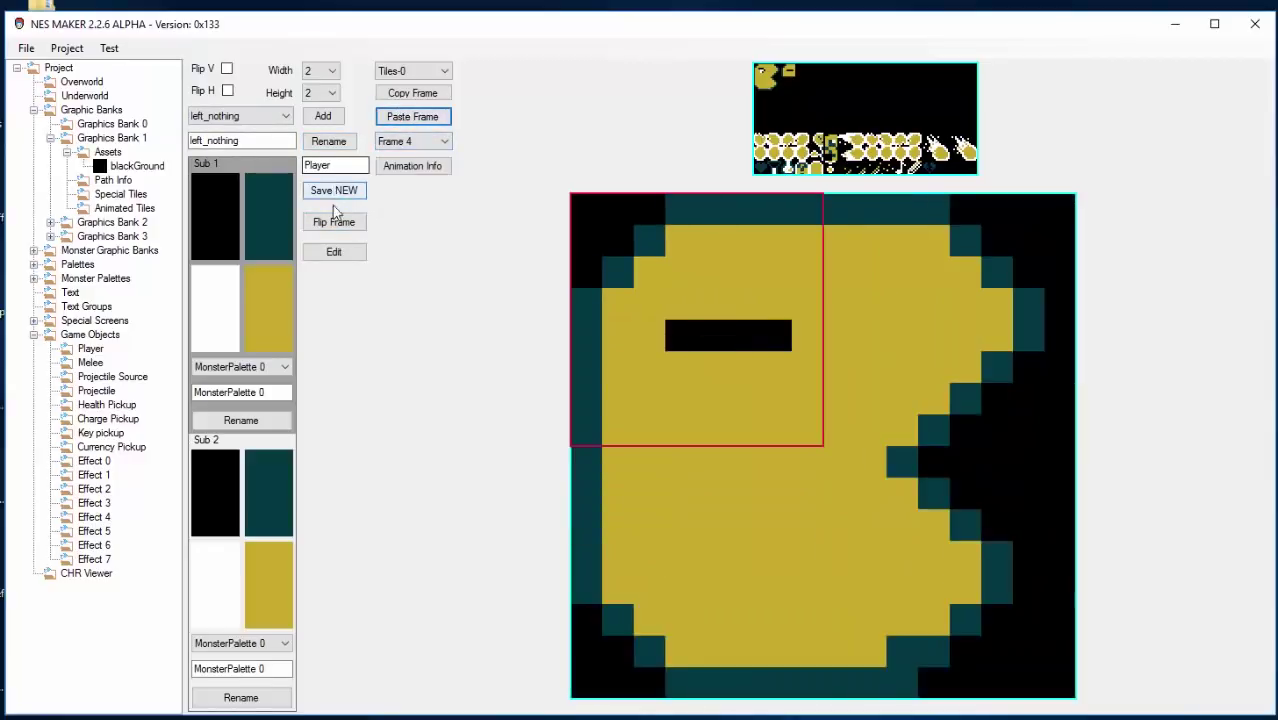
left_click(336, 220)
- Preview the left-facing blink by stepping back and forth through the four frames of left_nothing
left_click(424, 142)
key("Up")
key("Up")
key("Up")
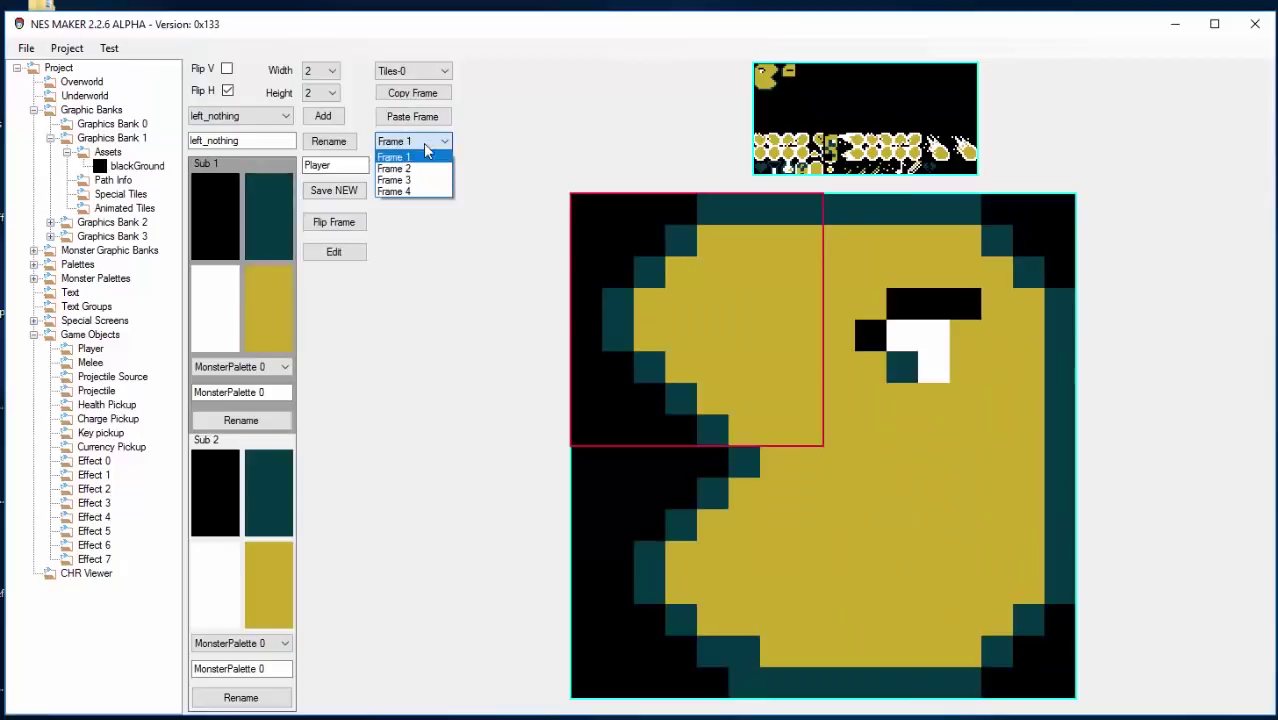
key("Down")
key("Down")
key("Down")
key("Up")
key("Up")
key("Up")
key("Down")
key("Down")
key("Down")
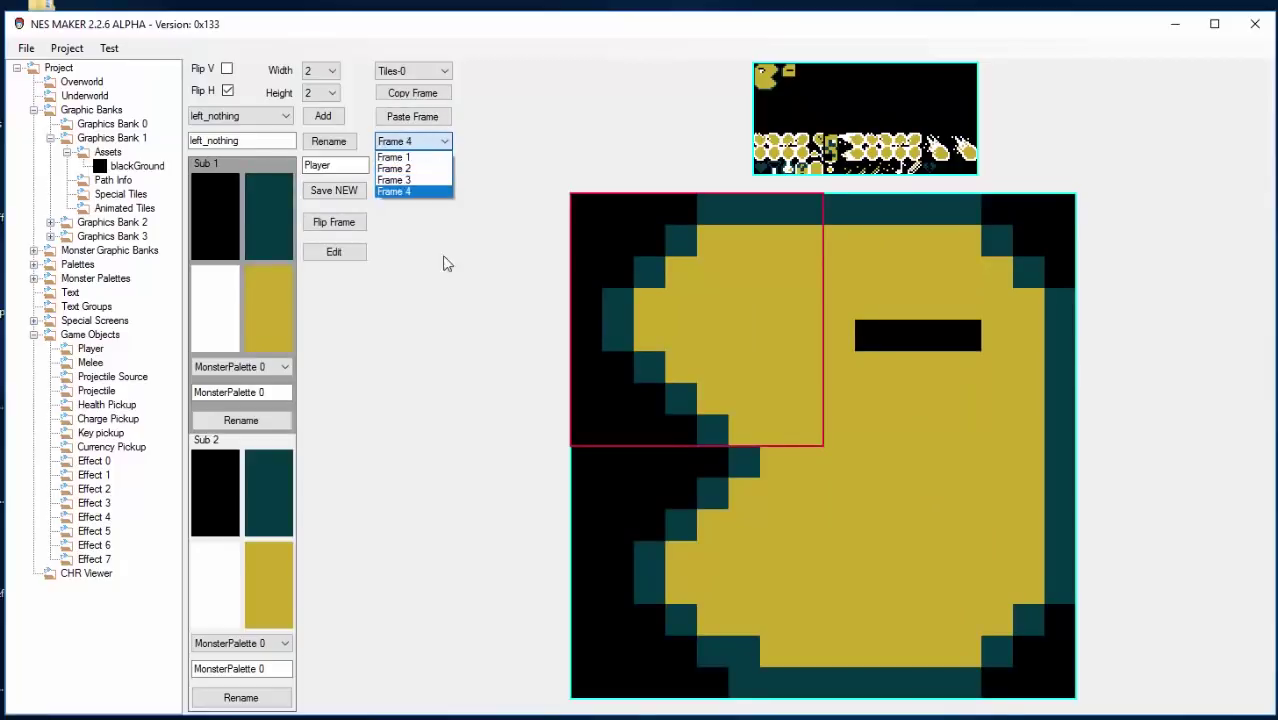
left_click(428, 317)
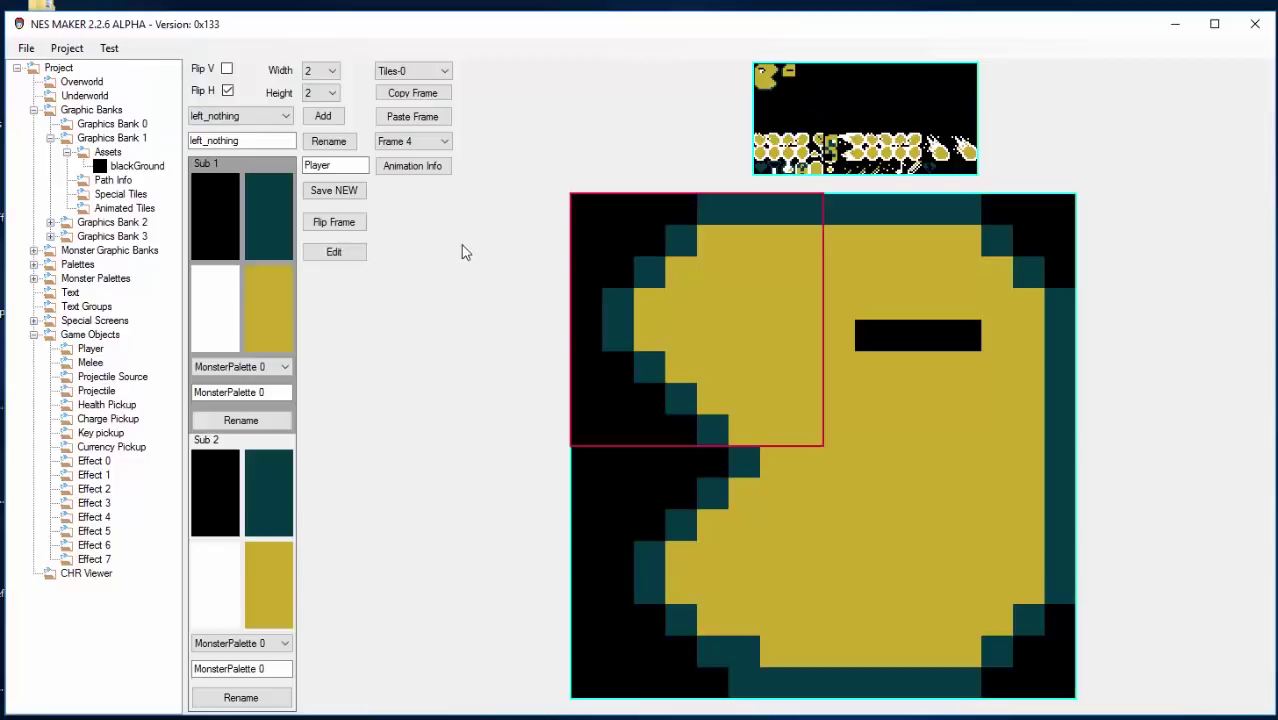
- In the Player's animation info, assign right_Anything to Down Right, Right, Up Right and Up, leaving the other directions on left_nothing
left_click(414, 166)
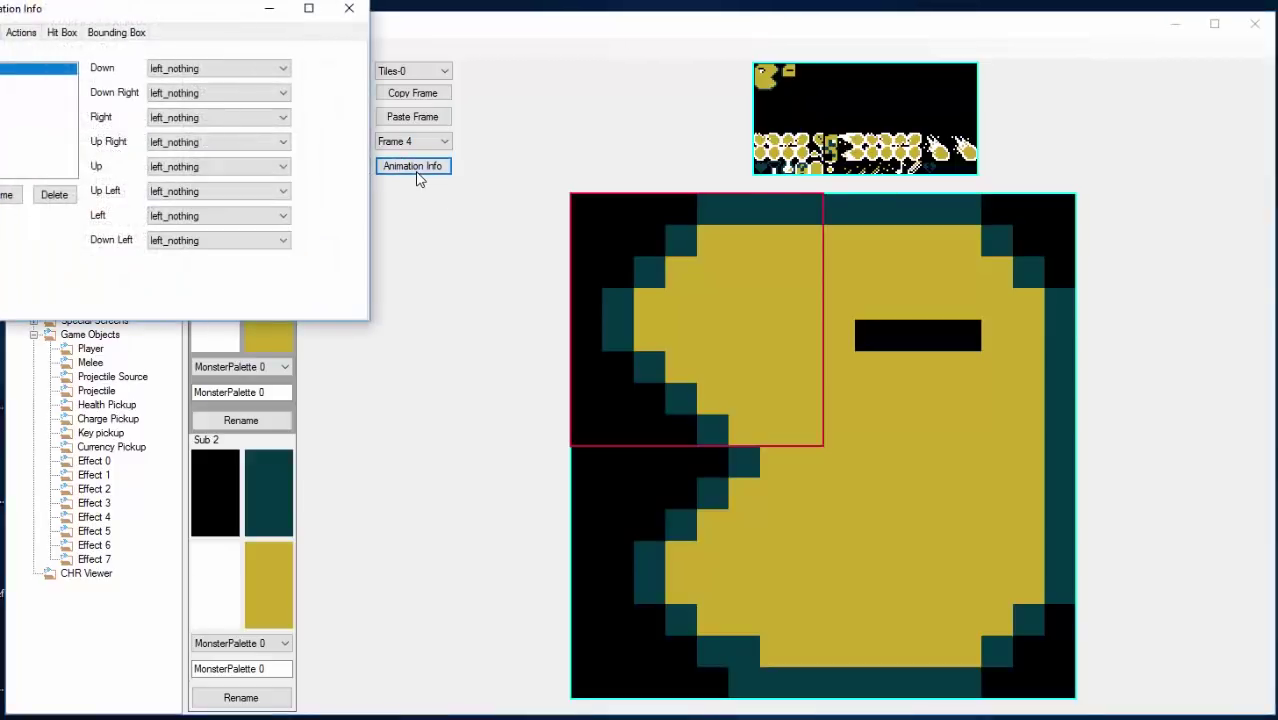
left_click_drag(225, 8, 633, 197)
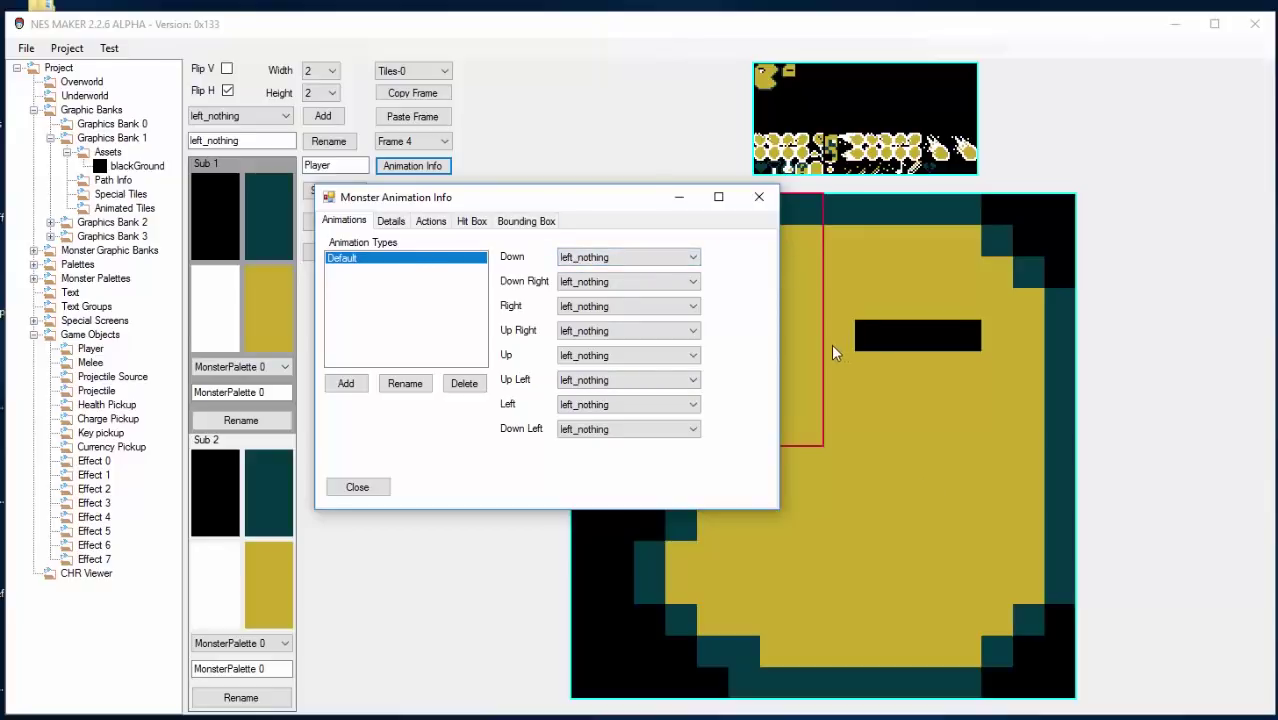
left_click(641, 259)
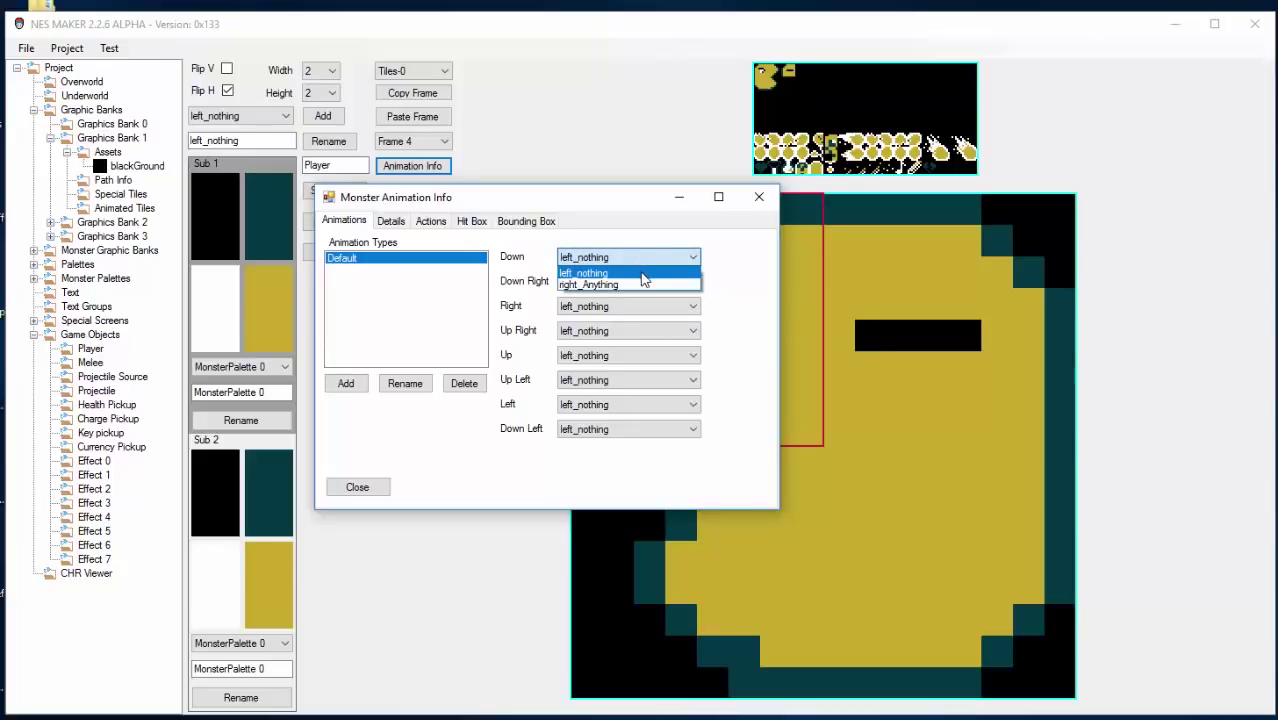
left_click(641, 274)
left_click(624, 284)
left_click(624, 306)
left_click(624, 306)
left_click(624, 331)
left_click(624, 331)
left_click(620, 354)
left_click(614, 356)
left_click(612, 377)
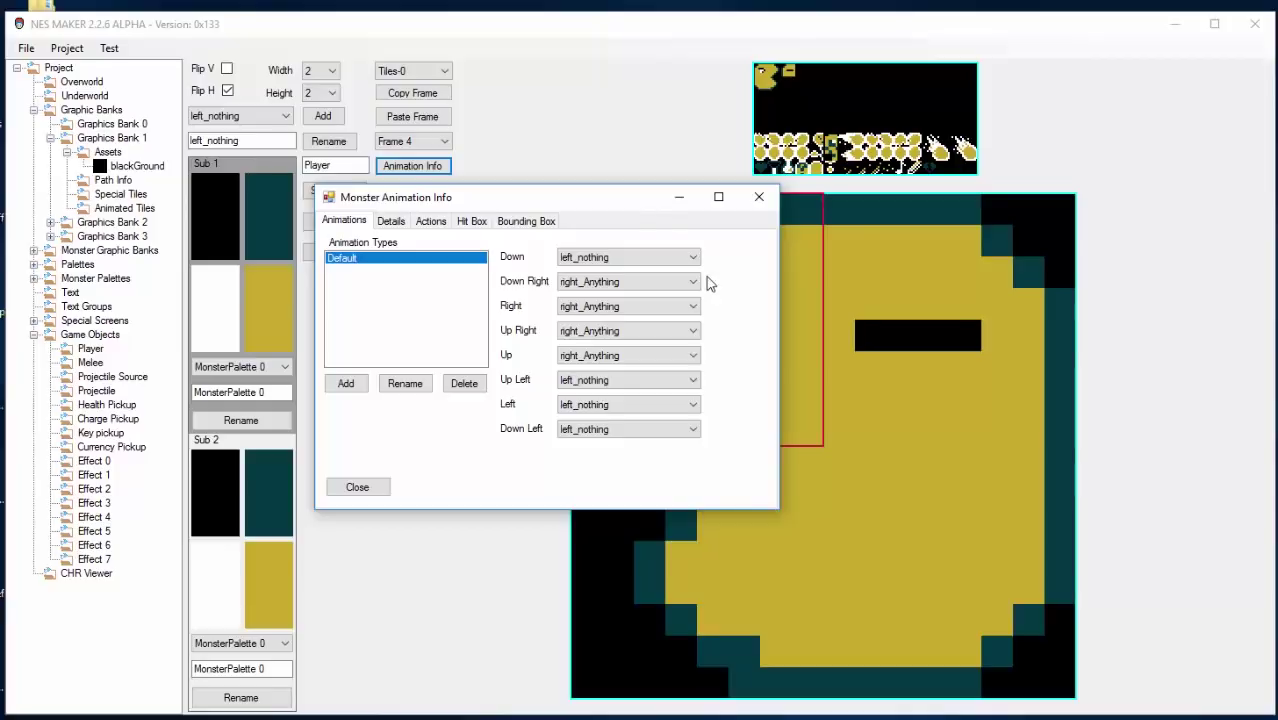
- Set the Player's depth to 16 pixels, normal max speed 10, acceleration 100, health 6, and experience, strength and defense 1
left_click(391, 222)
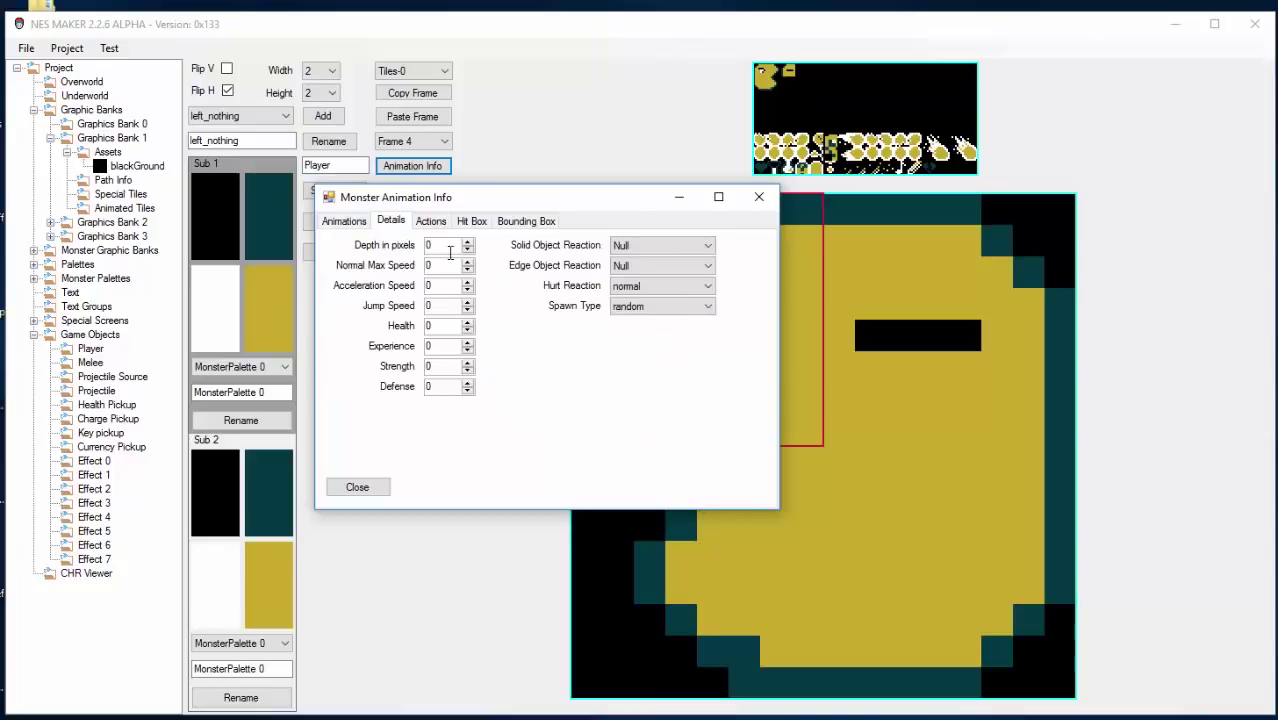
type("16")
left_click_drag(450, 268, 375, 263)
left_click_drag(451, 287, 298, 274)
type("100")
type("6")
key("Tab")
type("1")
key("Tab")
type("1")
- Set the animation speed to 10 for each of the Player's action steps 0 to 7
left_click(431, 221)
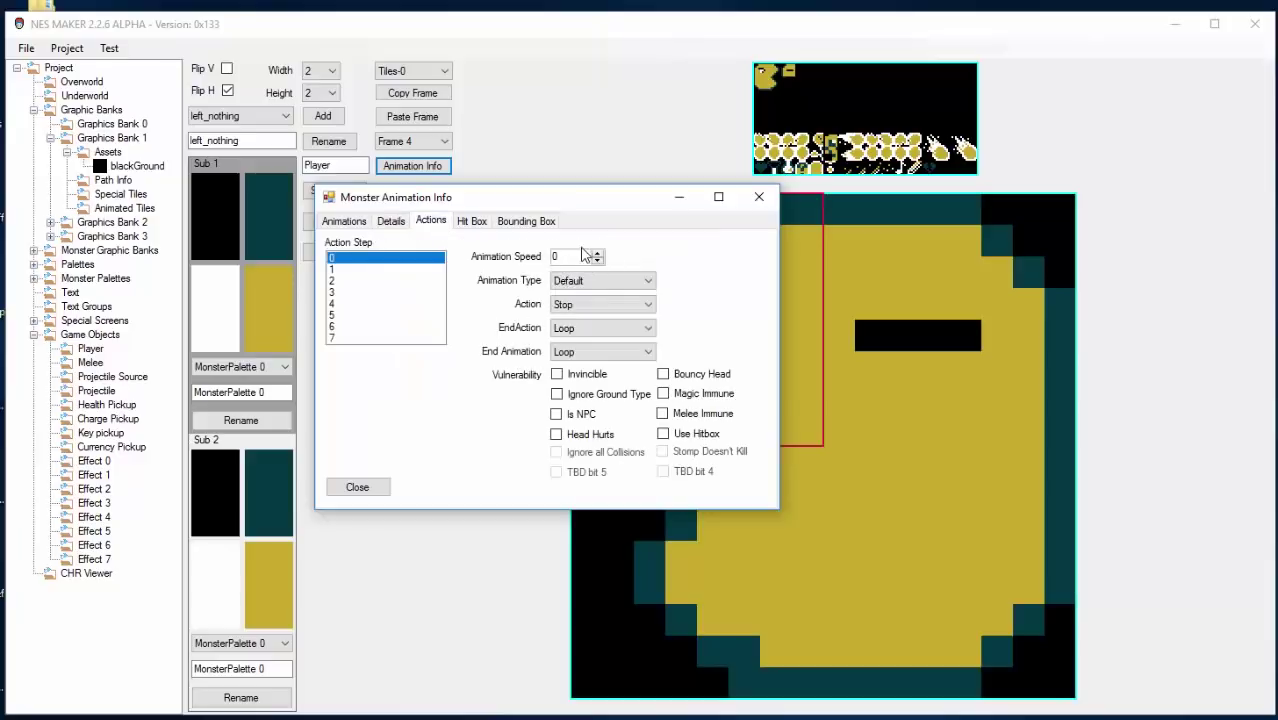
left_click_drag(529, 256, 415, 244)
left_click(372, 270)
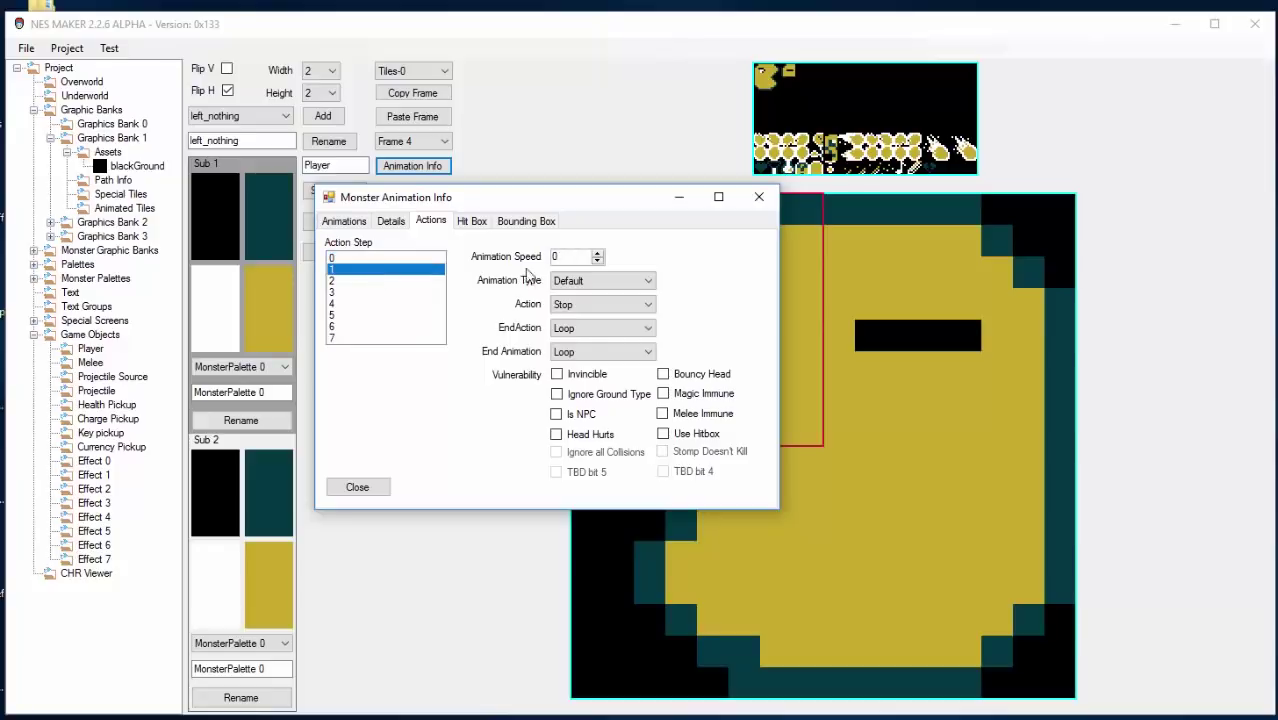
left_click(407, 281)
left_click_drag(572, 256, 488, 251)
type("1")
left_click(408, 292)
double_click(566, 257)
type("10")
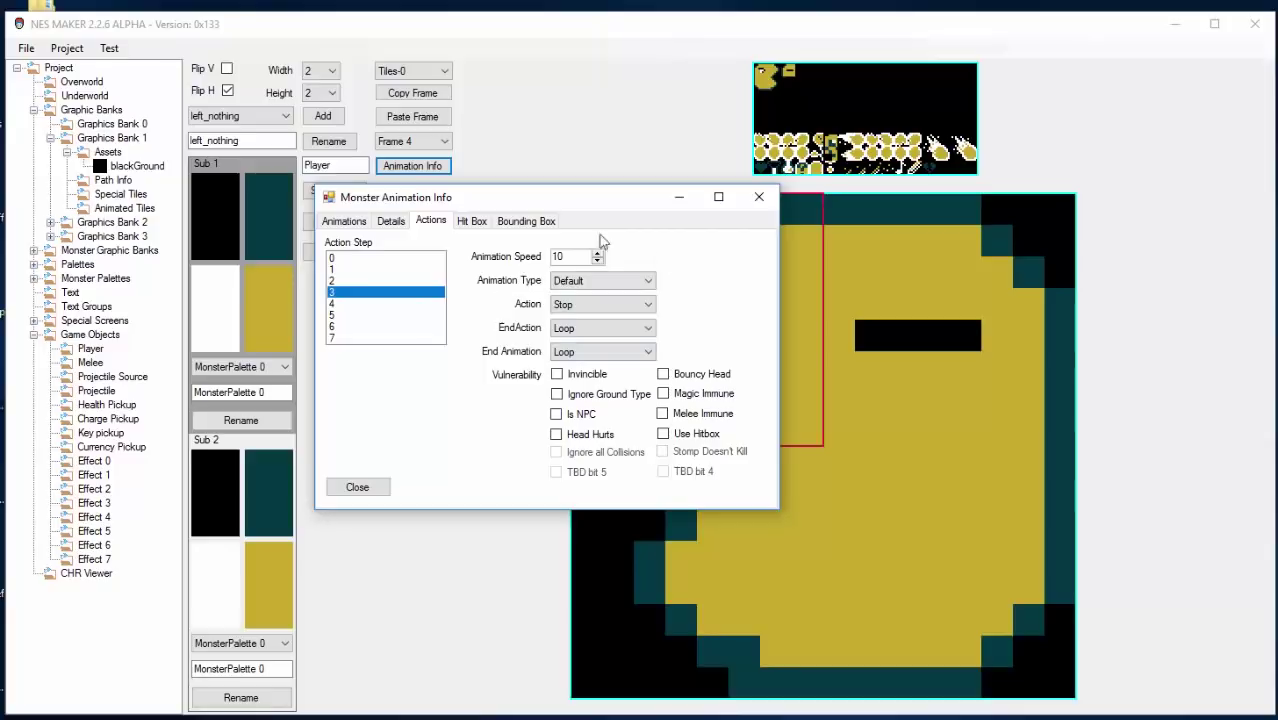
left_click(386, 304)
double_click(549, 257)
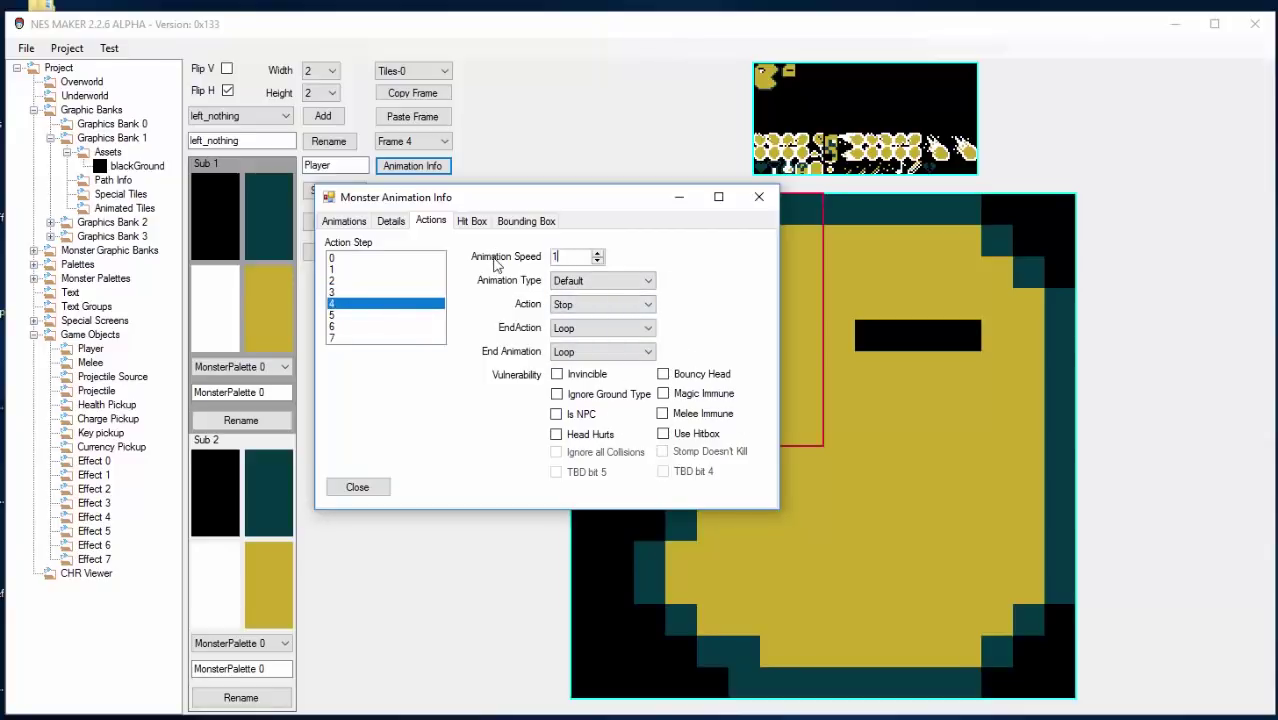
left_click(430, 327)
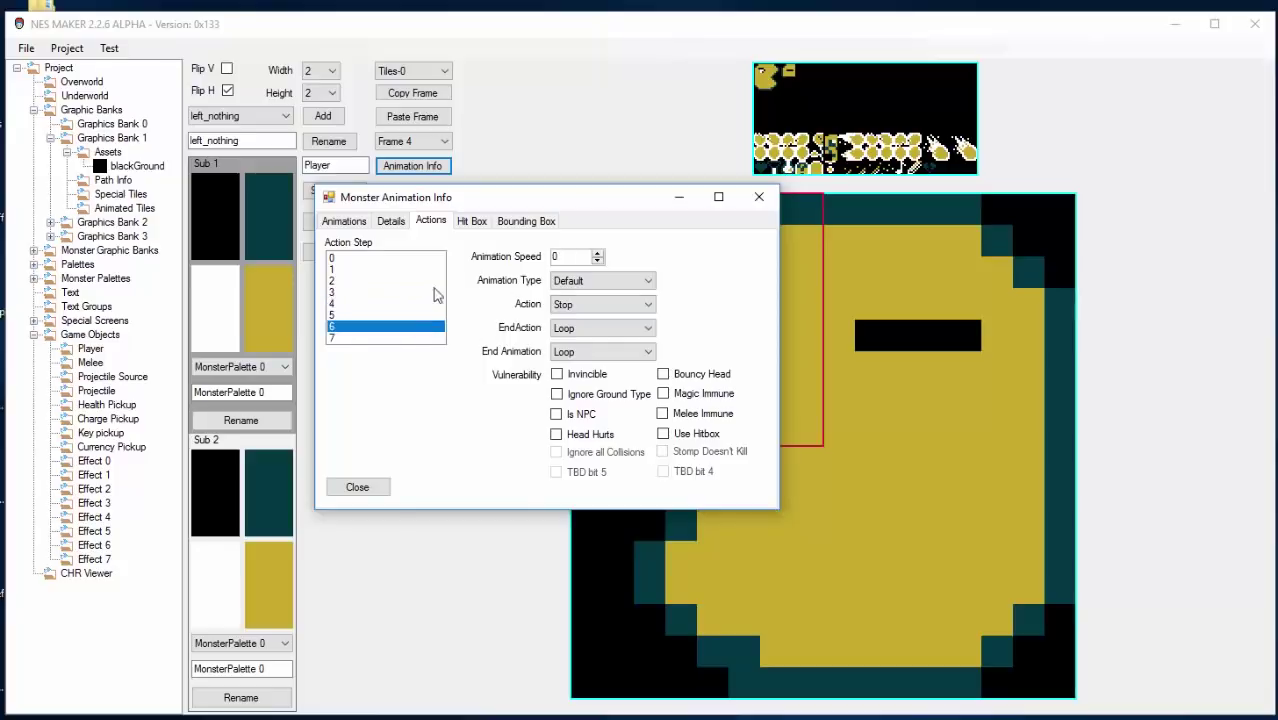
left_click(404, 315)
double_click(582, 257)
type("1")
left_click(422, 328)
double_click(570, 257)
left_click(391, 338)
type("1")
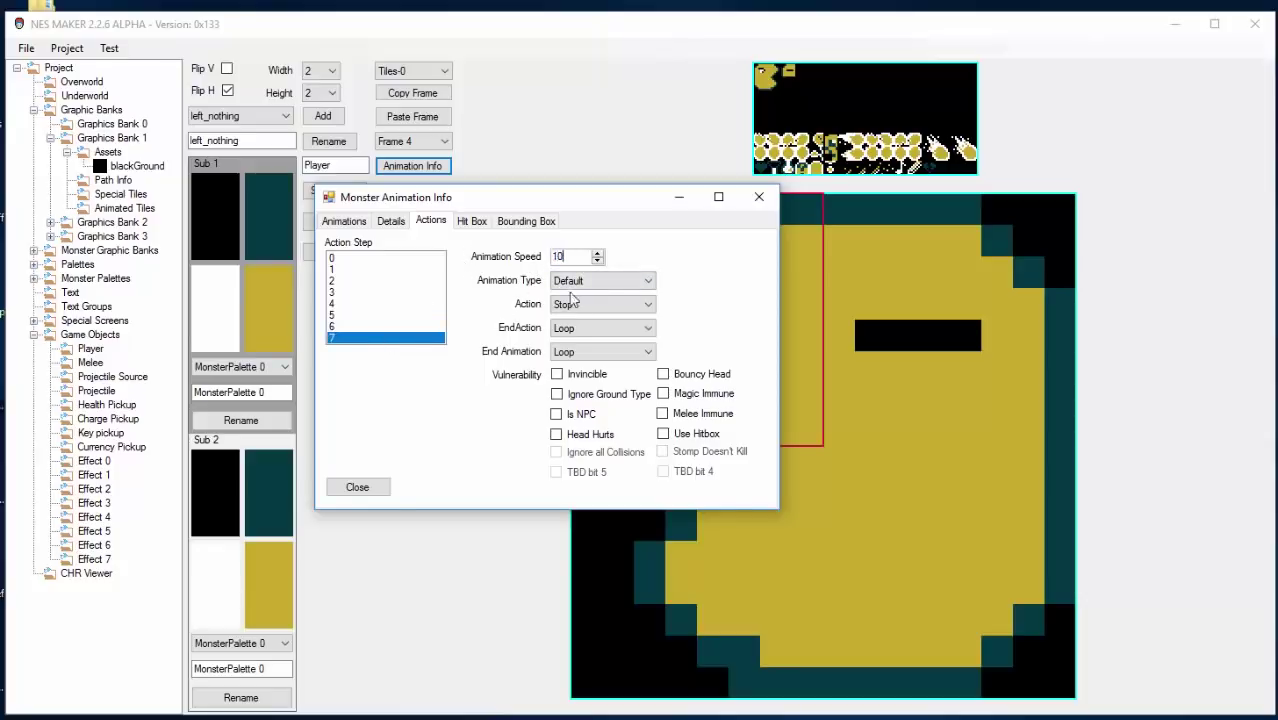
- Draw the Player's bounding box over the full 16 by 16 sprite, review the other settings and close the animation info
left_click(526, 221)
left_click_drag(505, 269, 736, 497)
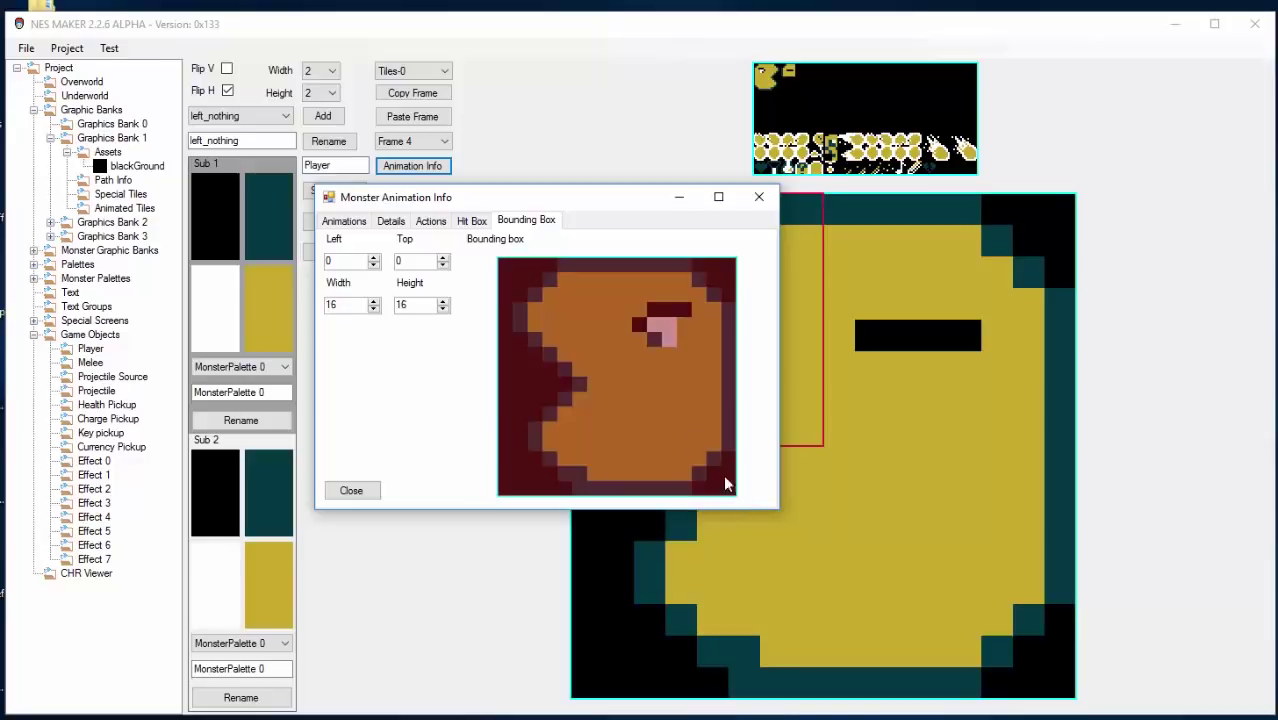
left_click(470, 222)
left_click(432, 222)
left_click(391, 221)
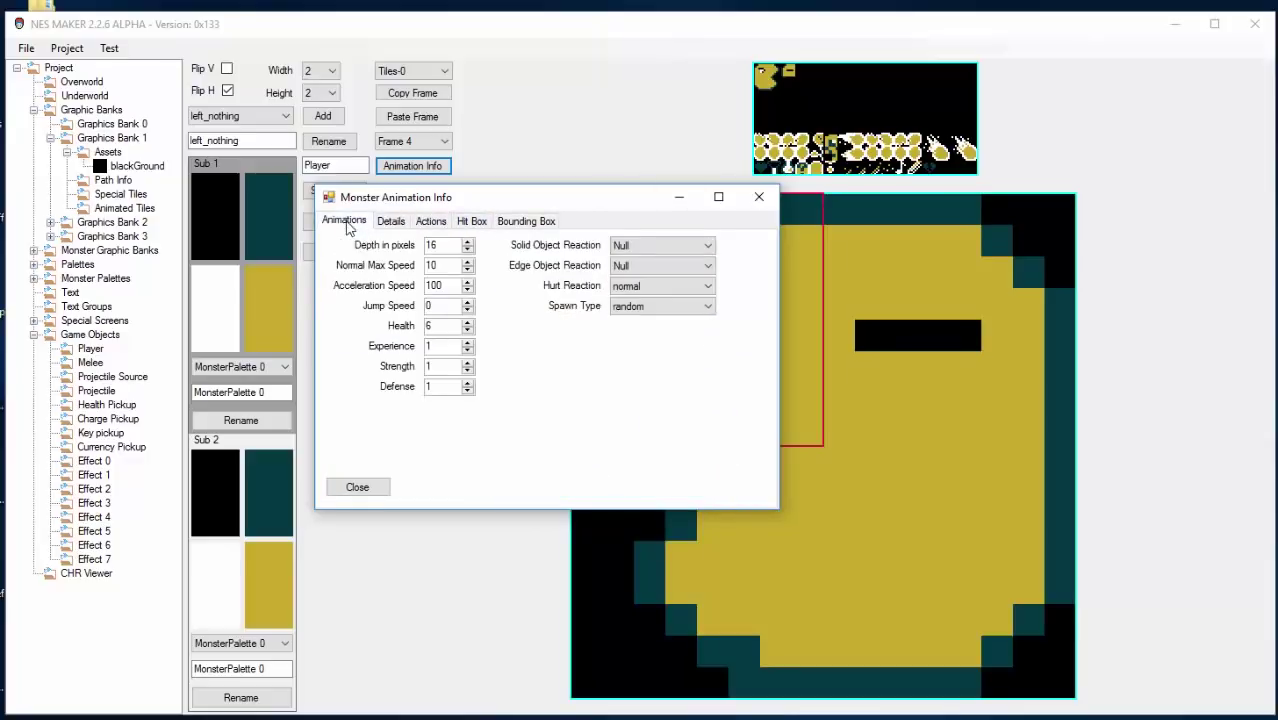
left_click(344, 221)
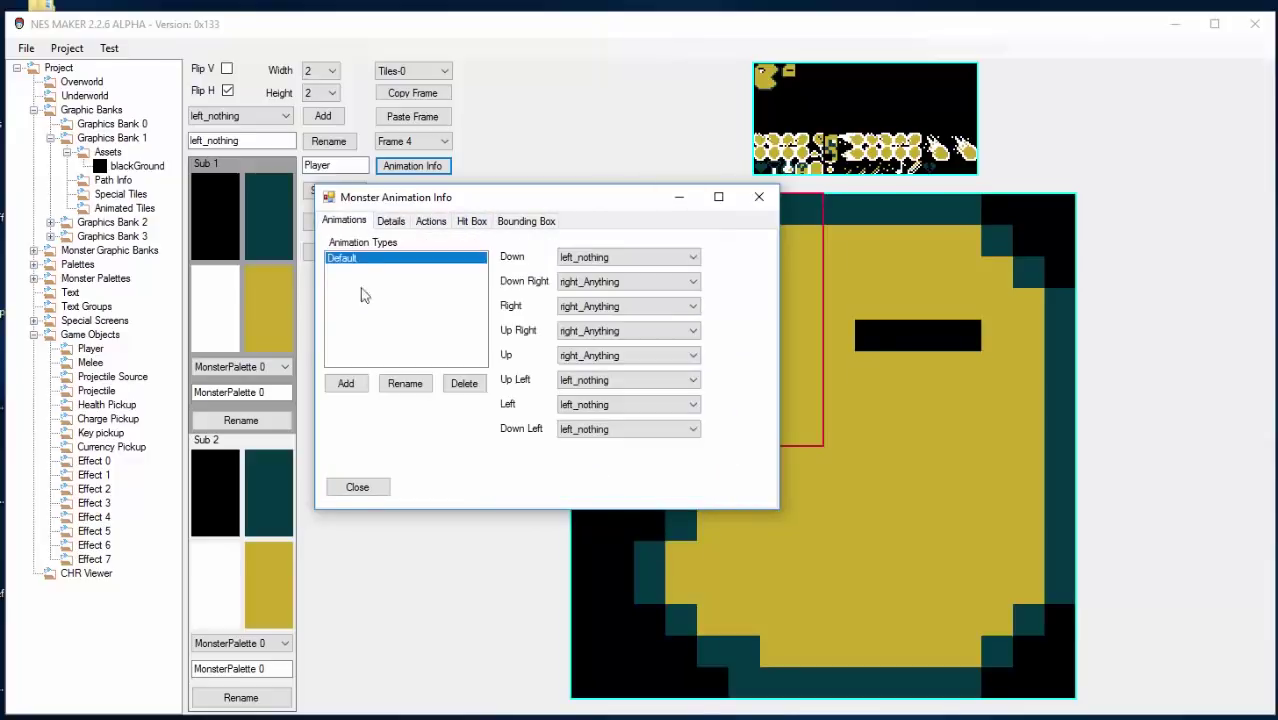
left_click(358, 487)
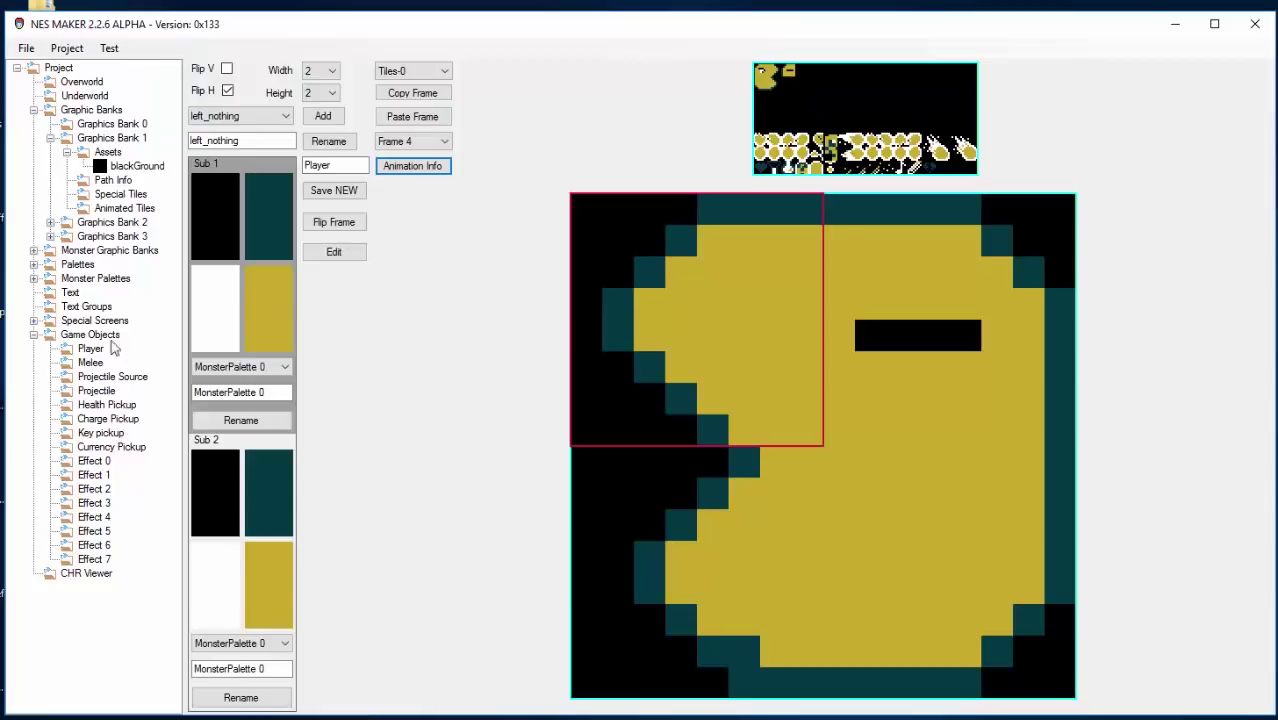
- Open the starting screen from the Overworld map and run Export & Test on the game
left_click(70, 82)
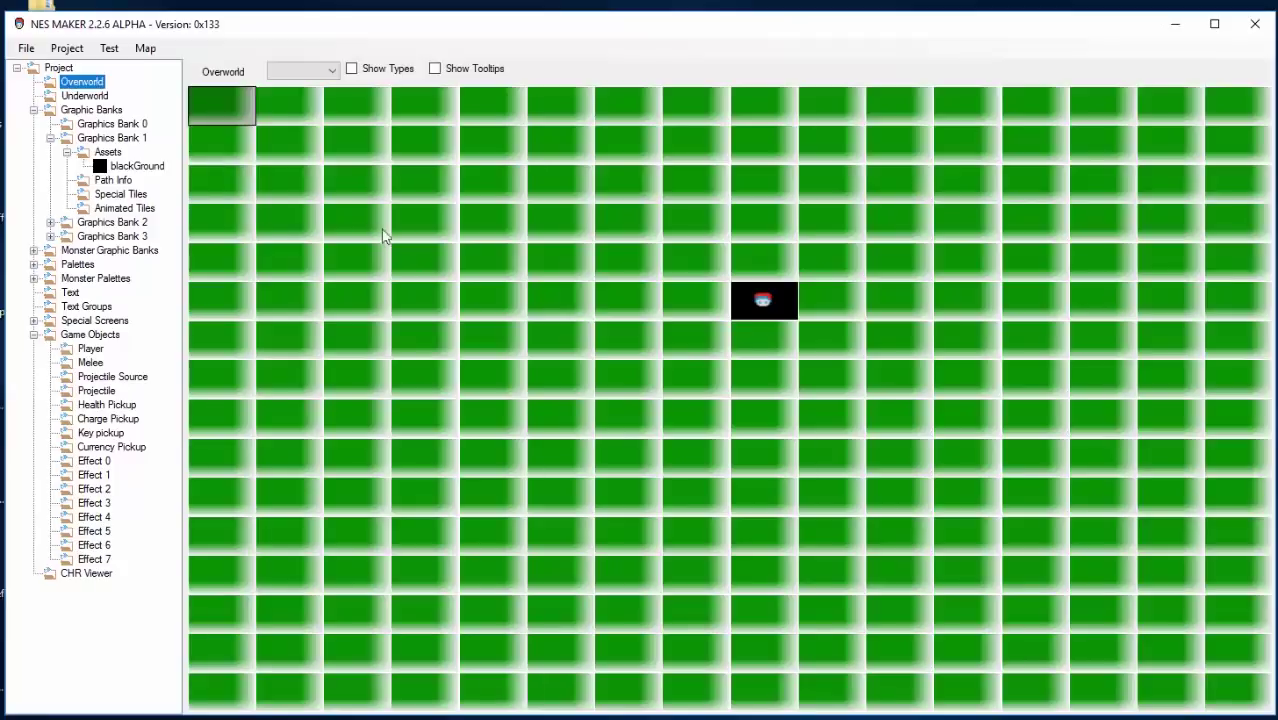
double_click(775, 296)
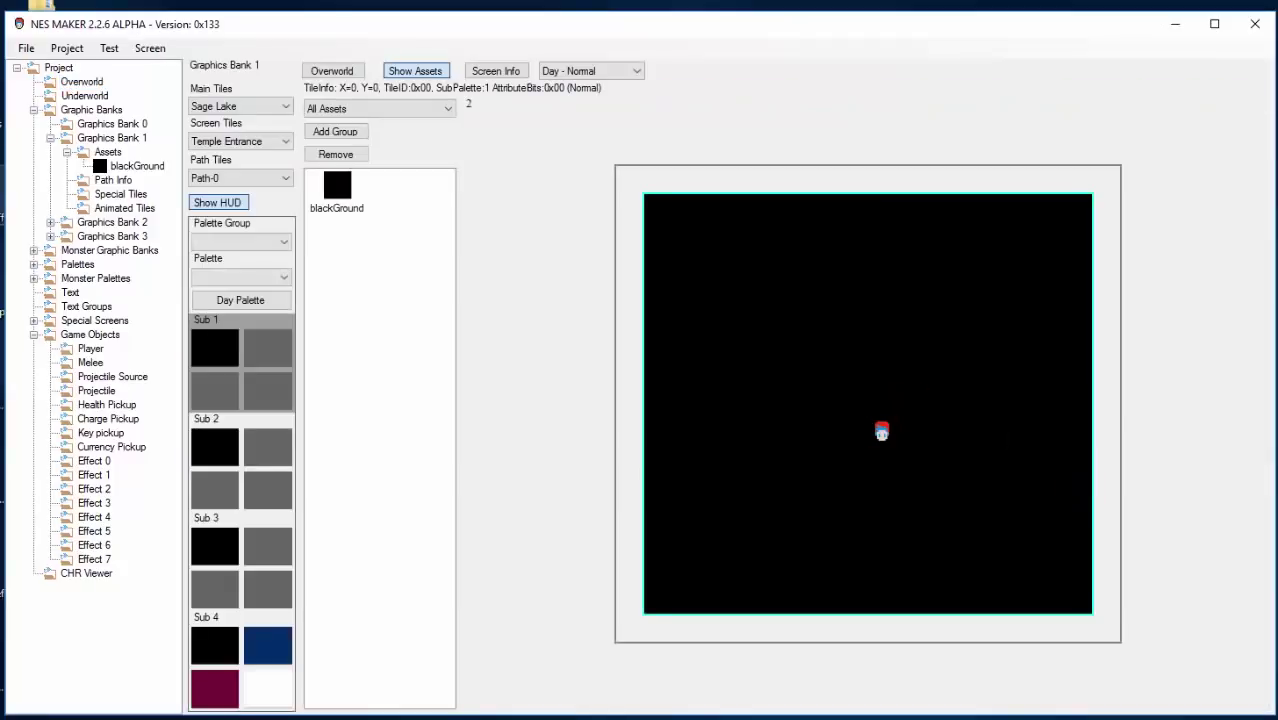
left_click(110, 49)
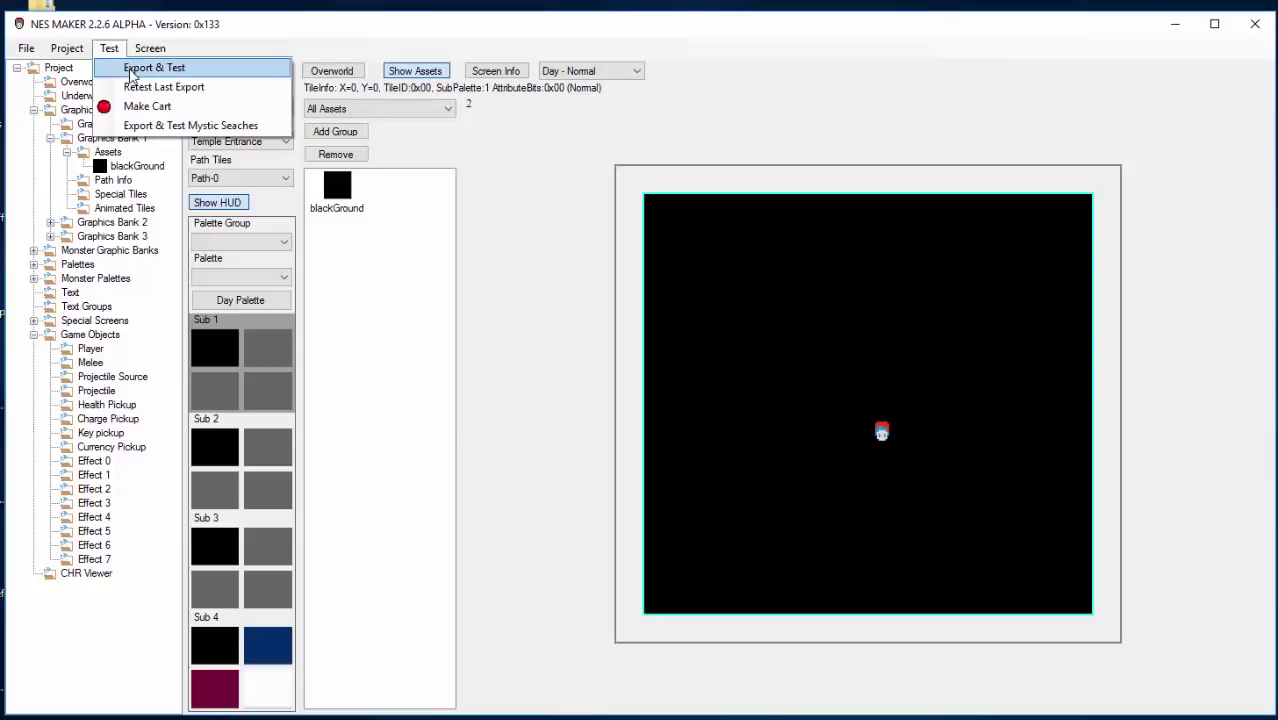
left_click(132, 70)
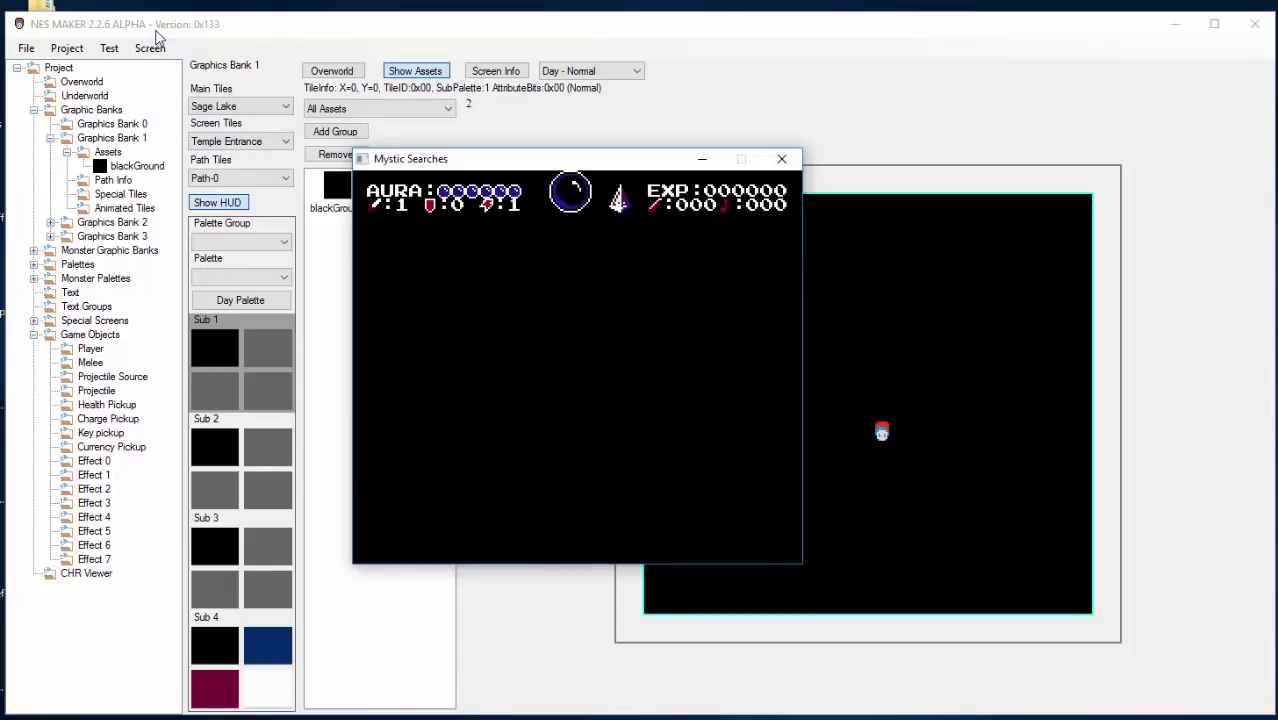
- Test moving the player left, right, up and down in the running game, and close the test window
key("Left")
key("Right")
key("Left")
key("Right")
key("Down")
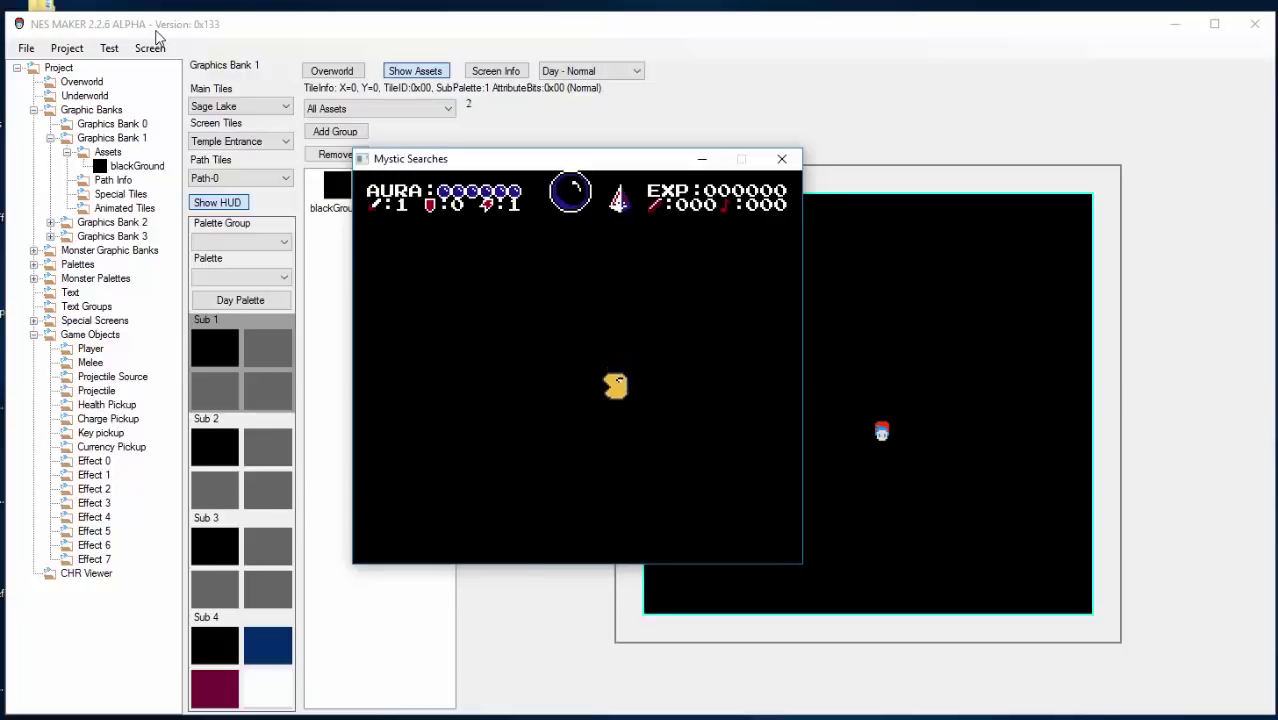
key("Left")
key("Left")
key("Up")
key("Right")
key("Right")
key("Down")
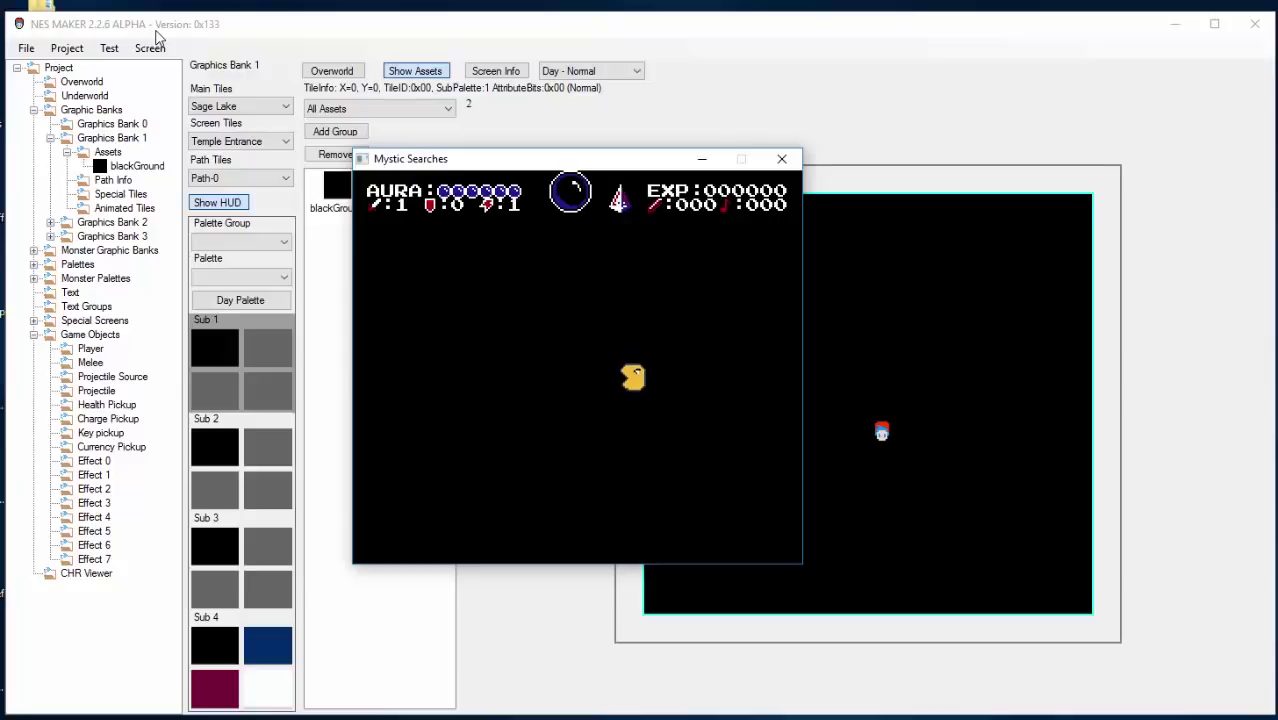
key("Left")
key("Escape")
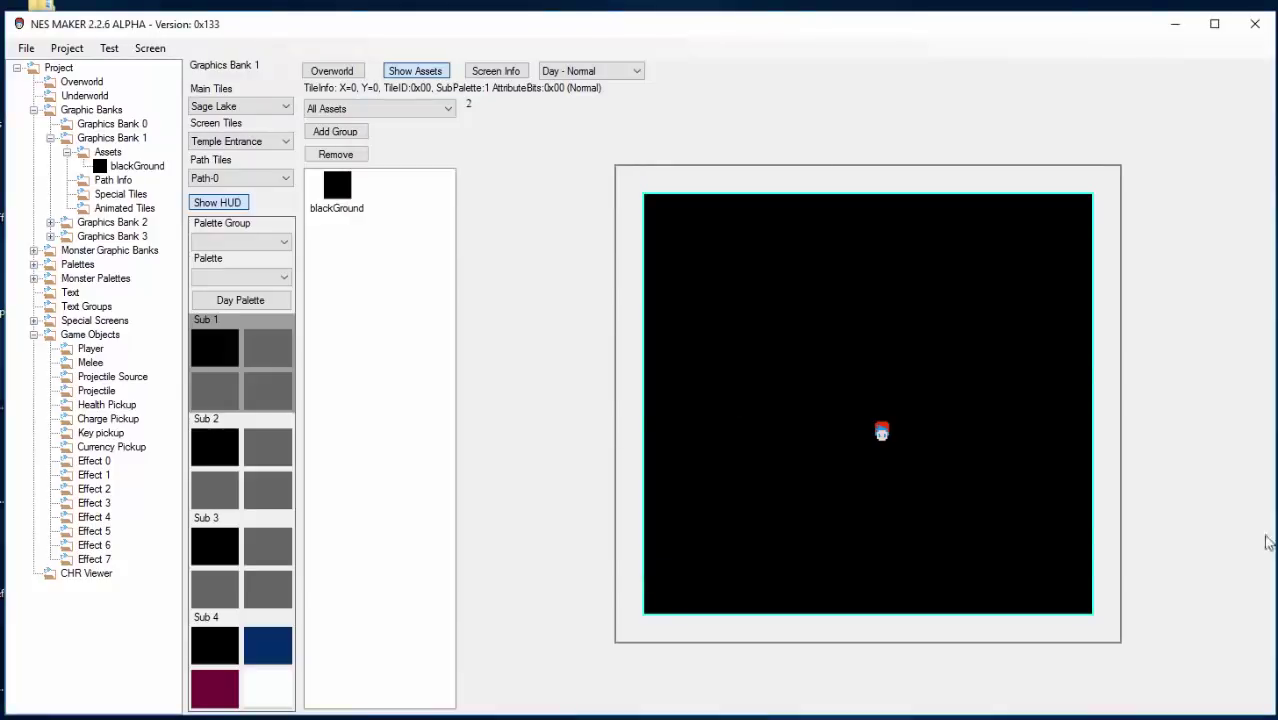